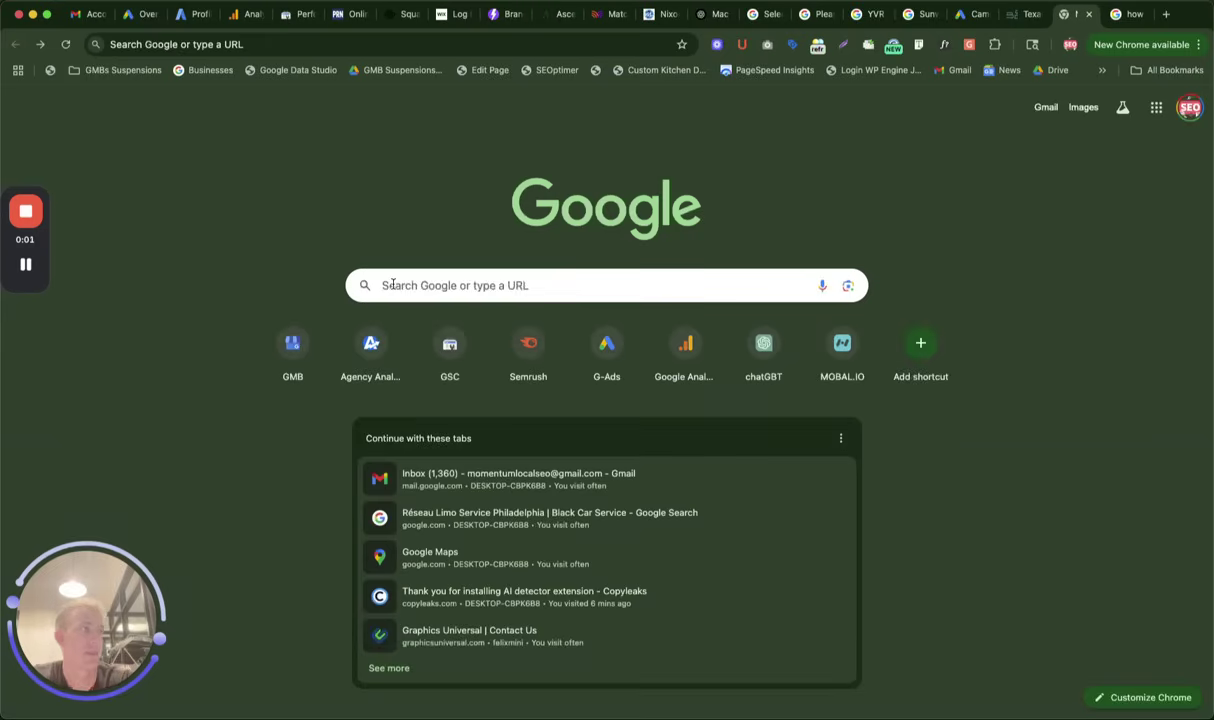
- Search Google for 'how to verify my suspended google business profile' and view the results
{"action": "left_click", "coordinate": [392, 285]}
{"action": "type", "text": "how to verify my suspended google business profile"}
{"action": "key", "text": "Return"}
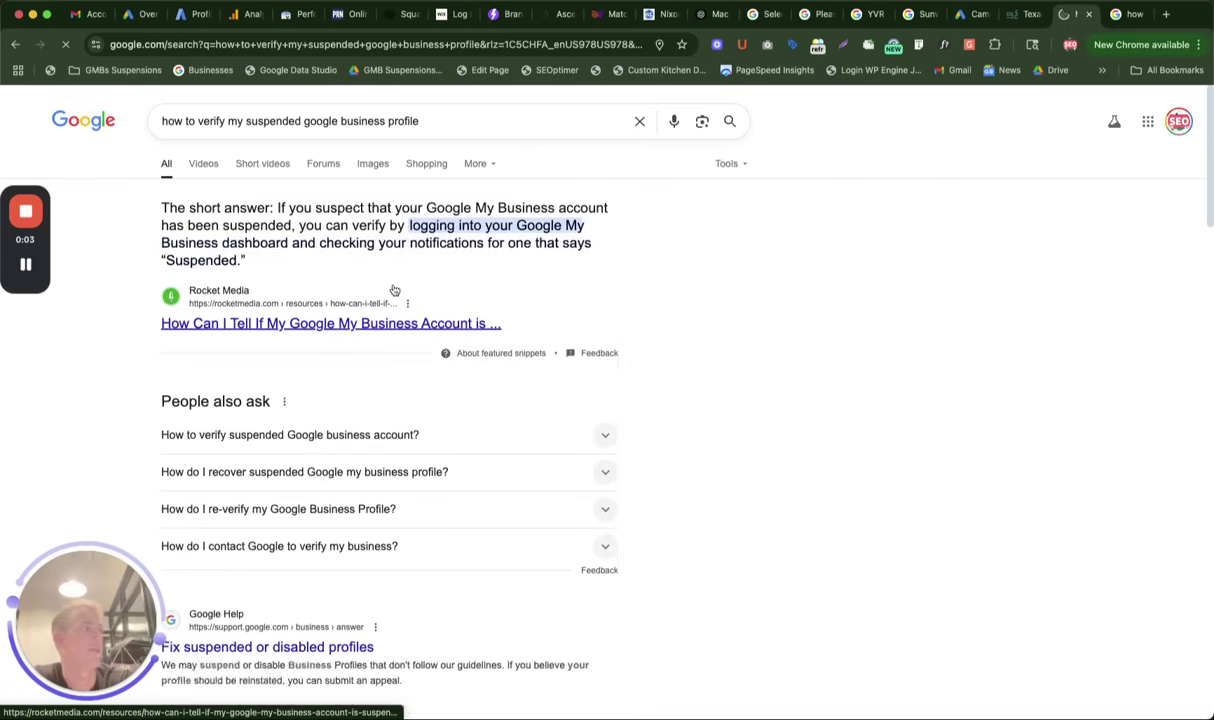
{"action": "triple_click", "coordinate": [316, 121]}
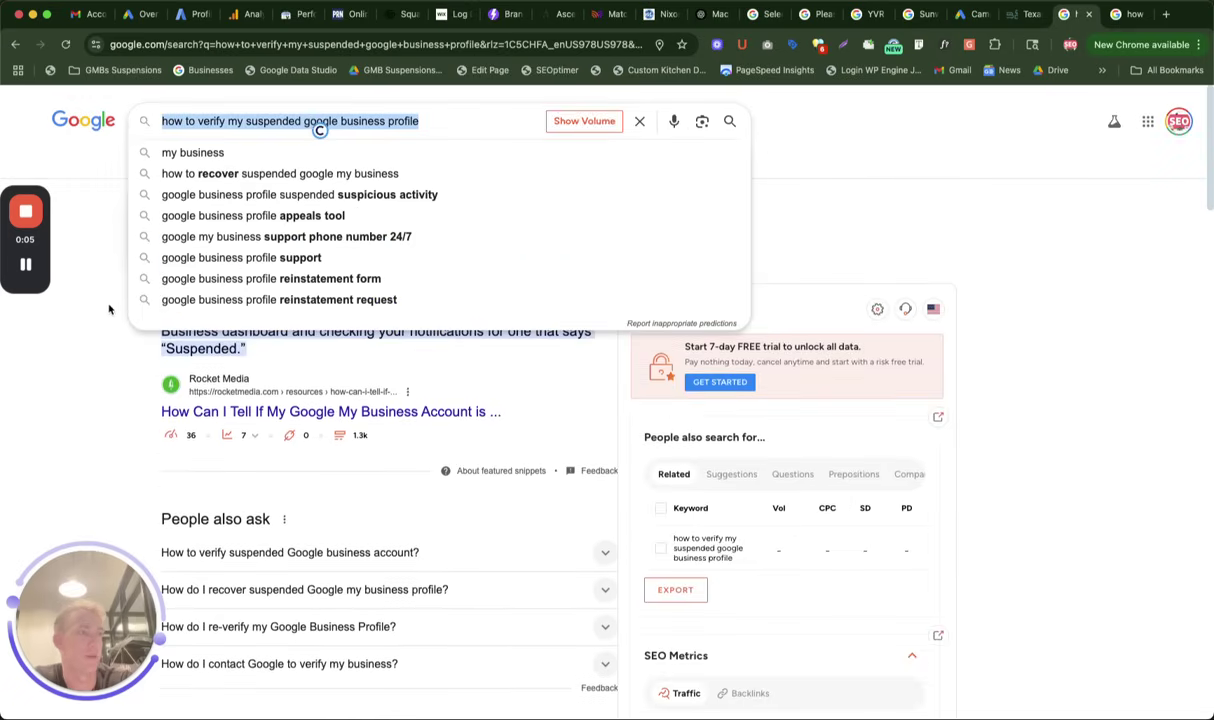
{"action": "left_click", "coordinate": [108, 309]}
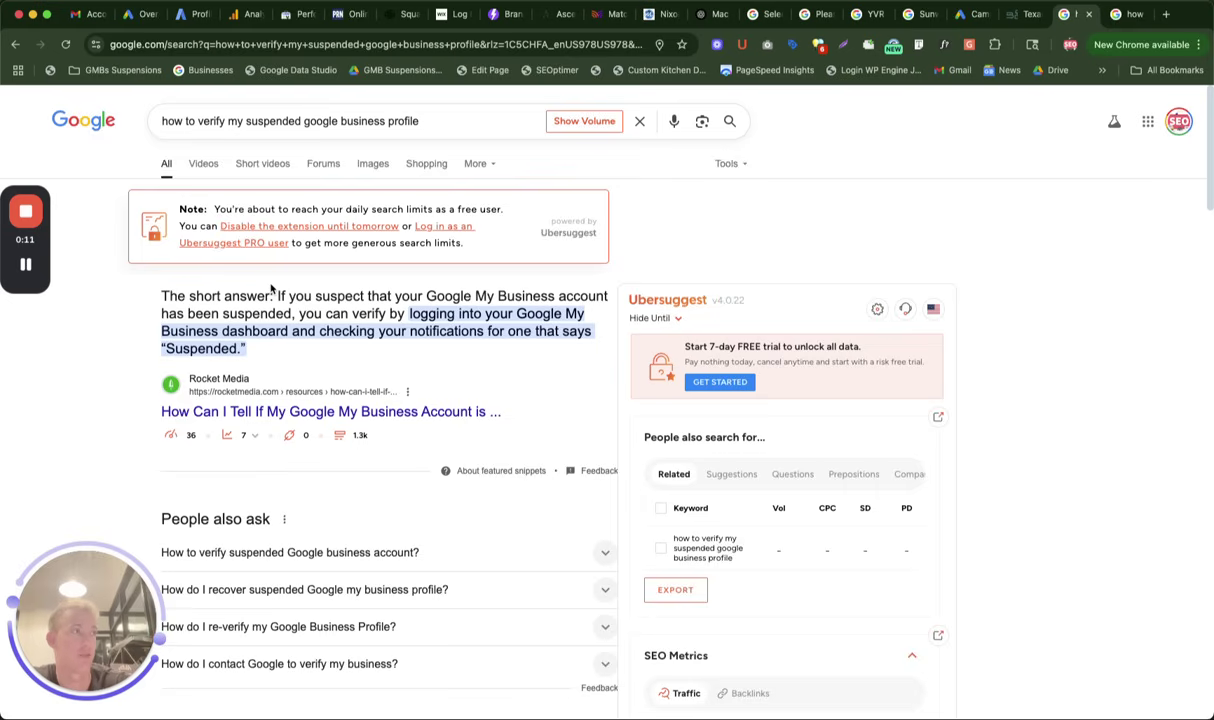
{"action": "left_click", "coordinate": [438, 120]}
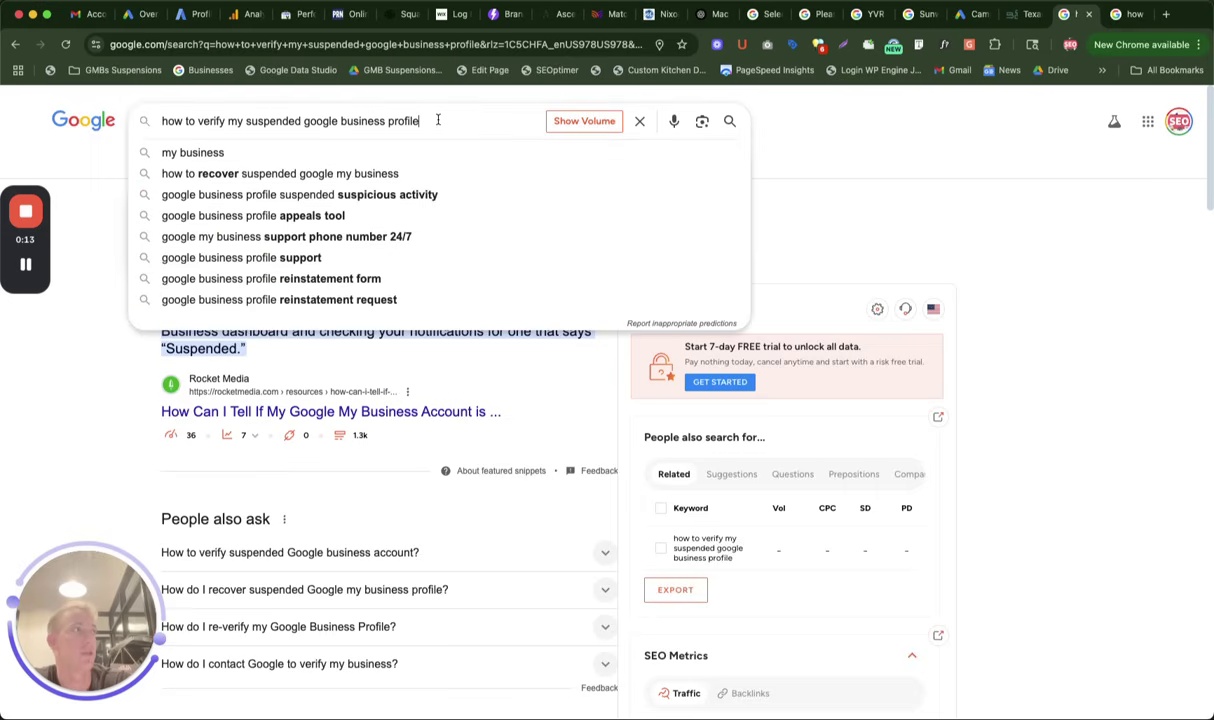
{"action": "left_click", "coordinate": [700, 16]}
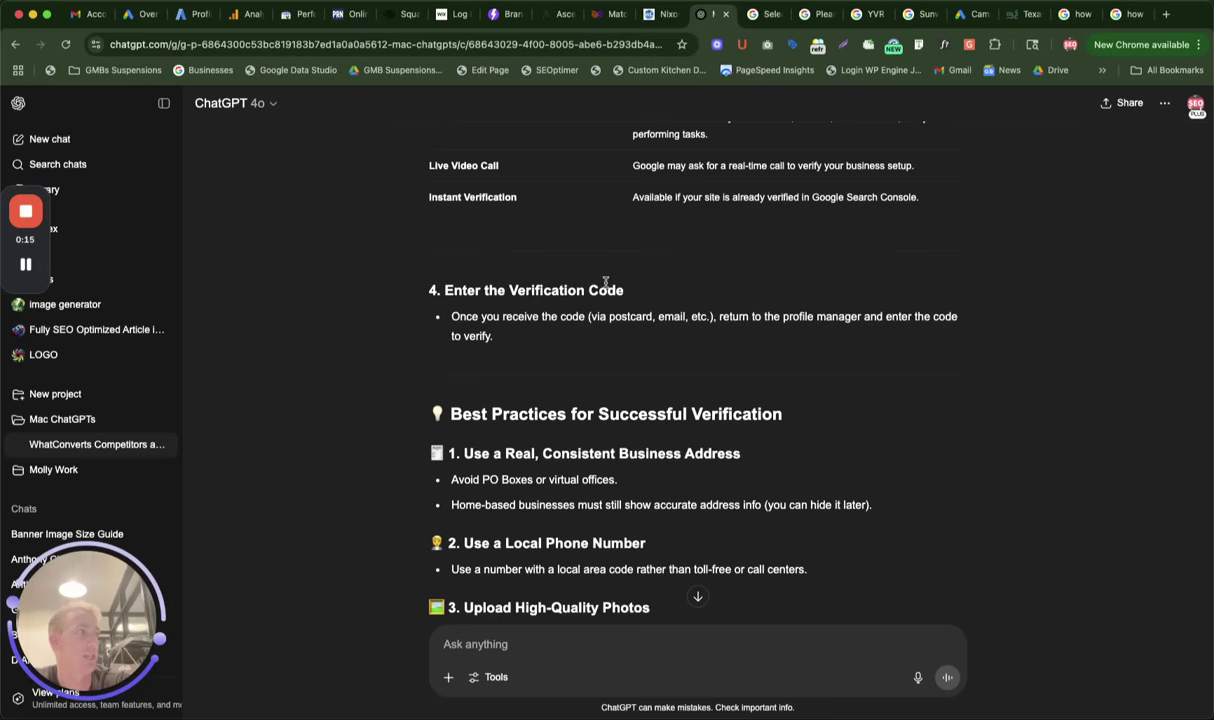
{"action": "scroll", "coordinate": [605, 285], "scroll_direction": "up", "scroll_amount": 10}
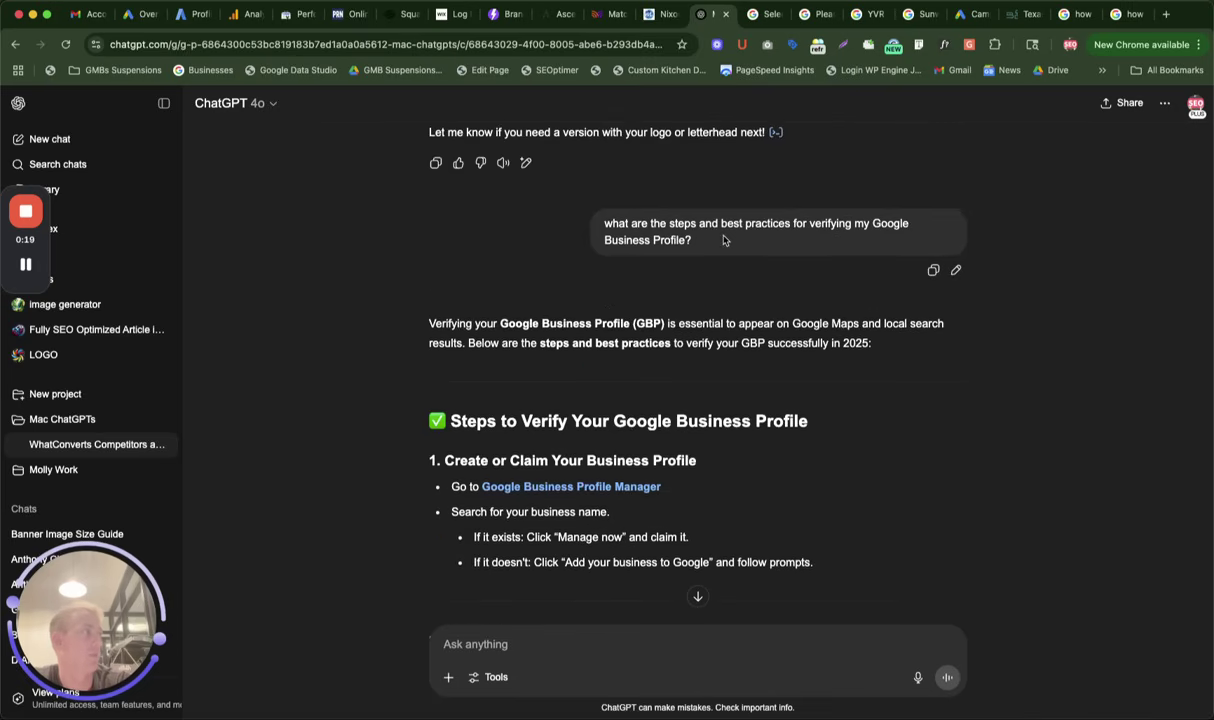
{"action": "triple_click", "coordinate": [729, 242]}
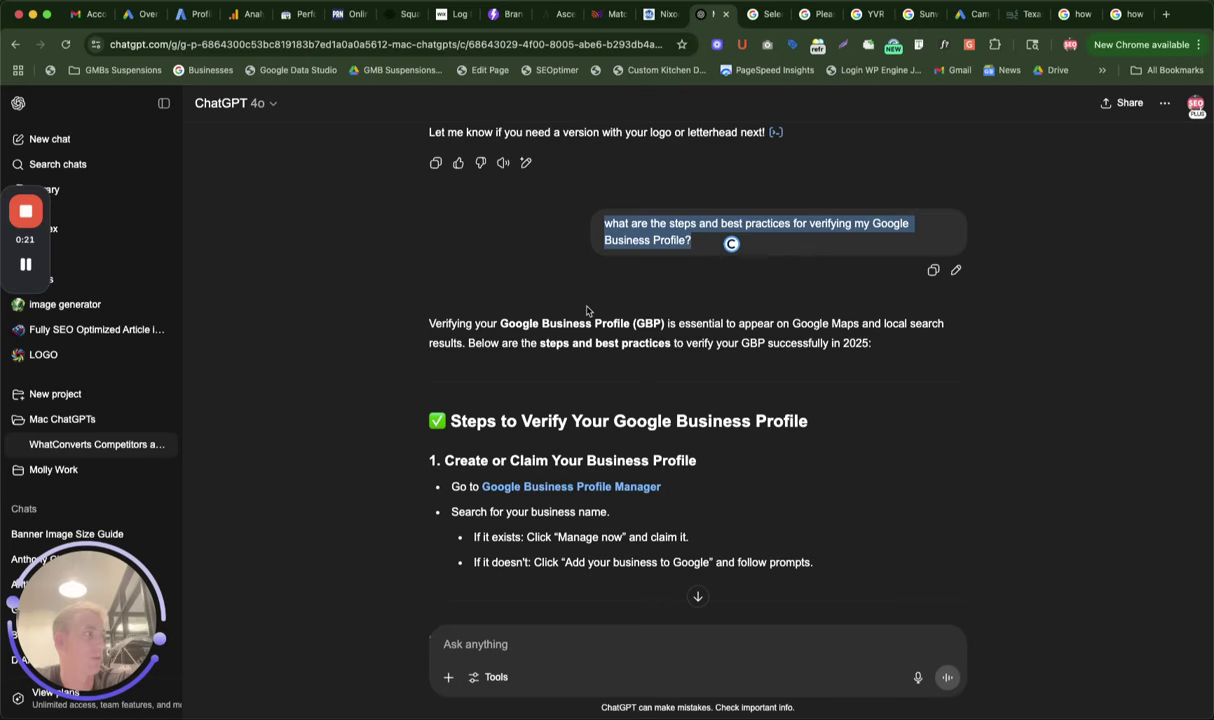
{"action": "scroll", "coordinate": [590, 305], "scroll_direction": "down", "scroll_amount": 4}
{"action": "scroll", "coordinate": [731, 243], "scroll_direction": "down", "scroll_amount": 12}
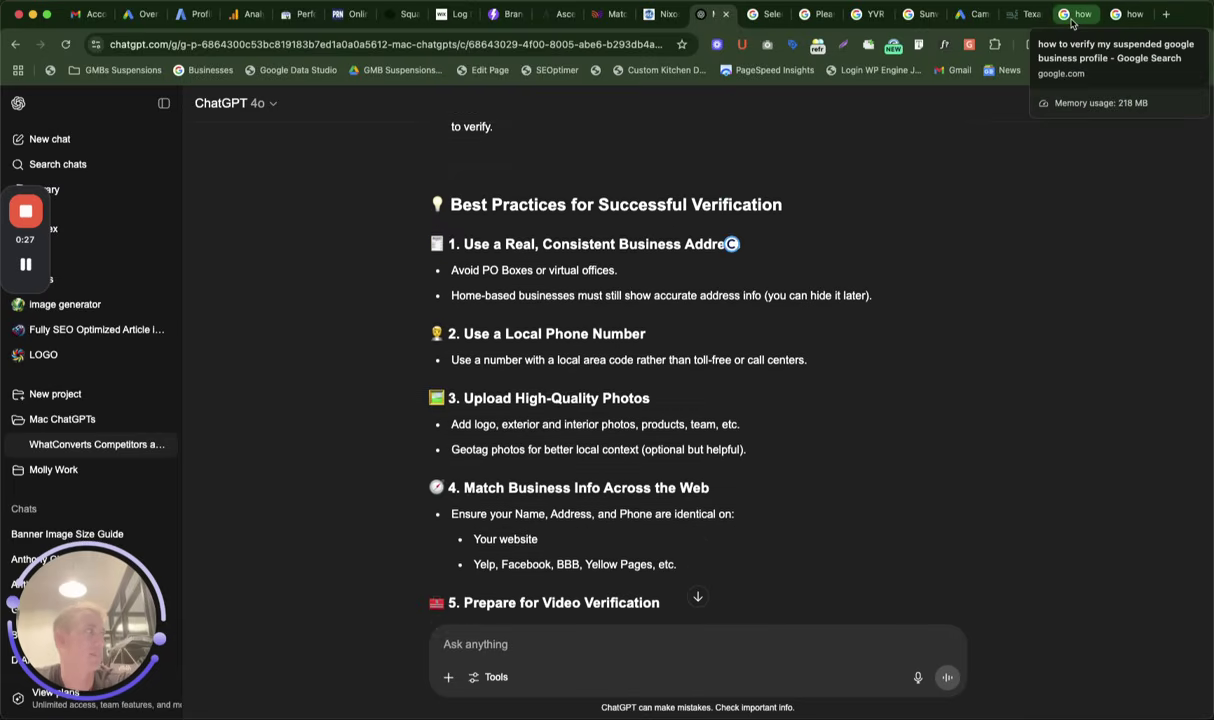
- Return to the suspended-profile Google results and bring up the full results page
{"action": "left_click", "coordinate": [1072, 16]}
{"action": "left_click", "coordinate": [862, 206]}
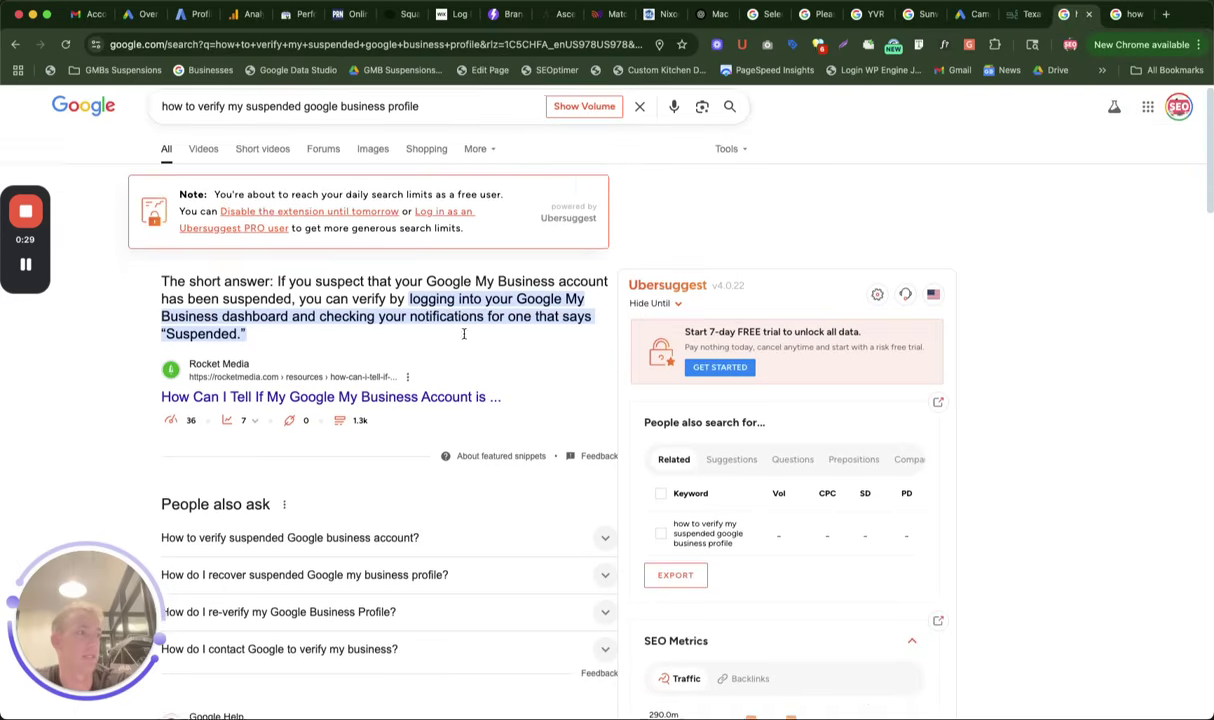
{"action": "scroll", "coordinate": [463, 334], "scroll_direction": "down", "scroll_amount": 5}
{"action": "scroll", "coordinate": [463, 334], "scroll_direction": "up", "scroll_amount": 5}
{"action": "left_click", "coordinate": [443, 121]}
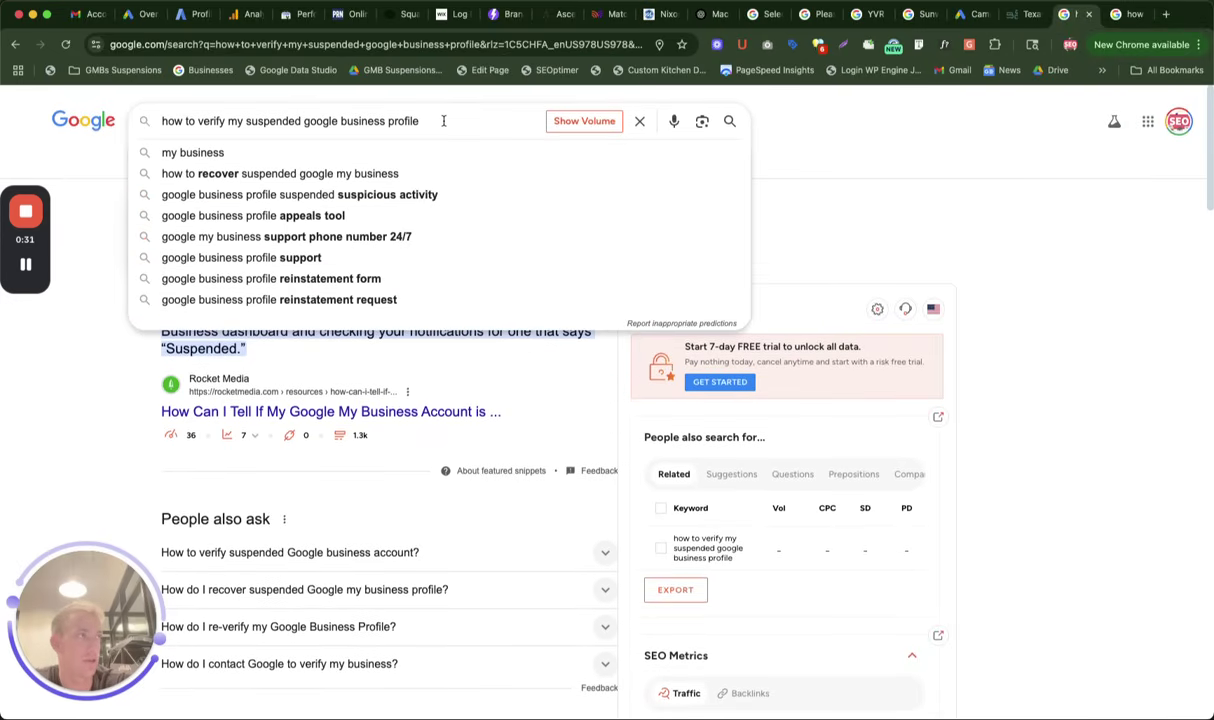
{"action": "left_click", "coordinate": [66, 377]}
{"action": "scroll", "coordinate": [340, 371], "scroll_direction": "down", "scroll_amount": 3}
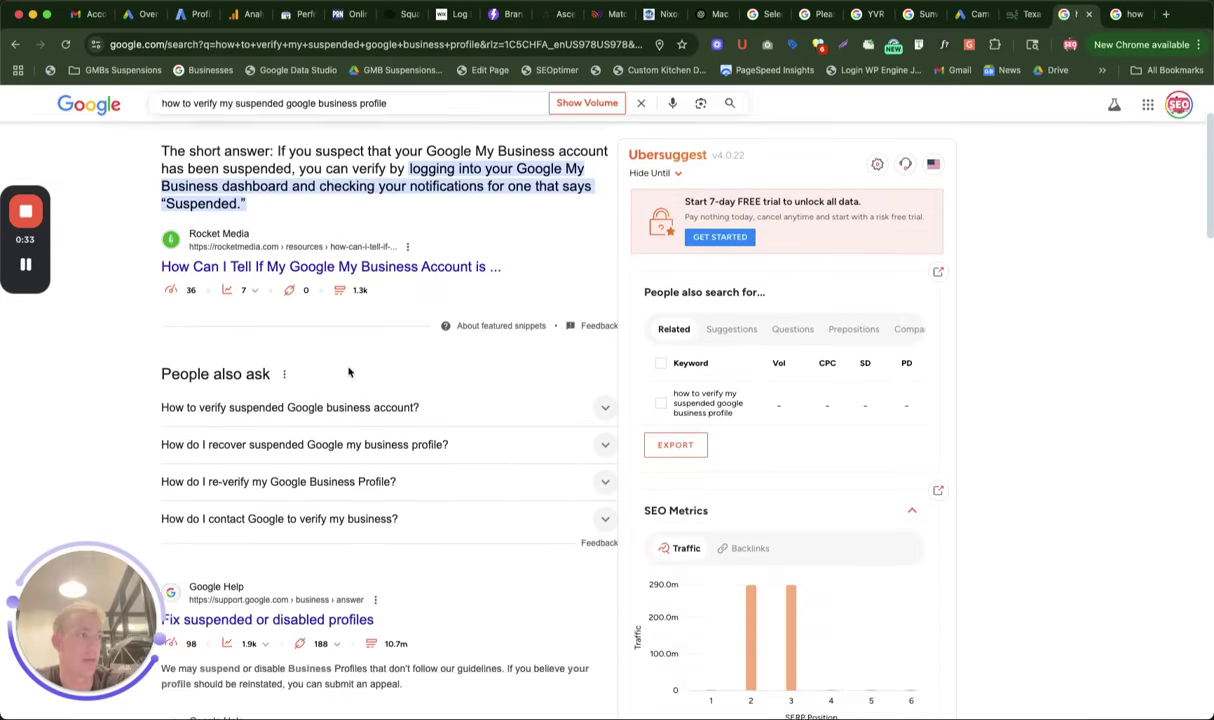
- Expand the answers on verifying, recovering and re-verifying a profile, highlighting the Phone or SMS step
{"action": "left_click", "coordinate": [333, 370]}
{"action": "scroll", "coordinate": [328, 371], "scroll_direction": "down", "scroll_amount": 3}
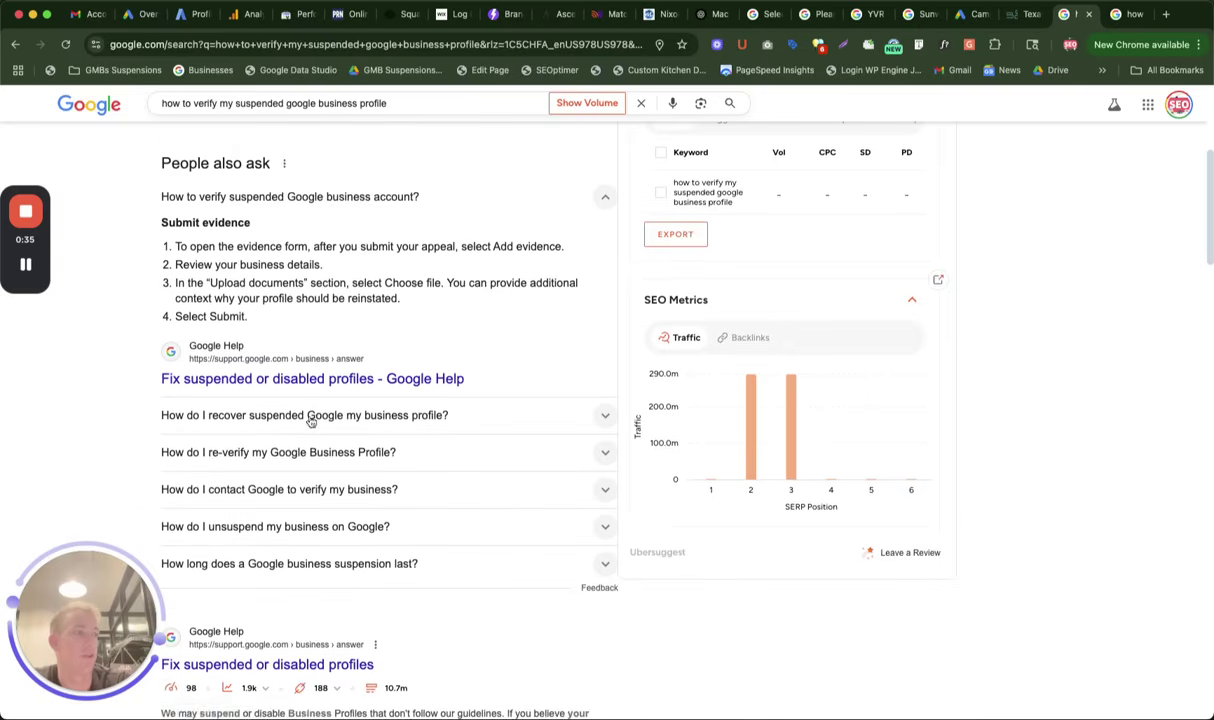
{"action": "left_click", "coordinate": [312, 416]}
{"action": "left_click_drag", "start_coordinate": [251, 222], "coordinate": [159, 221]}
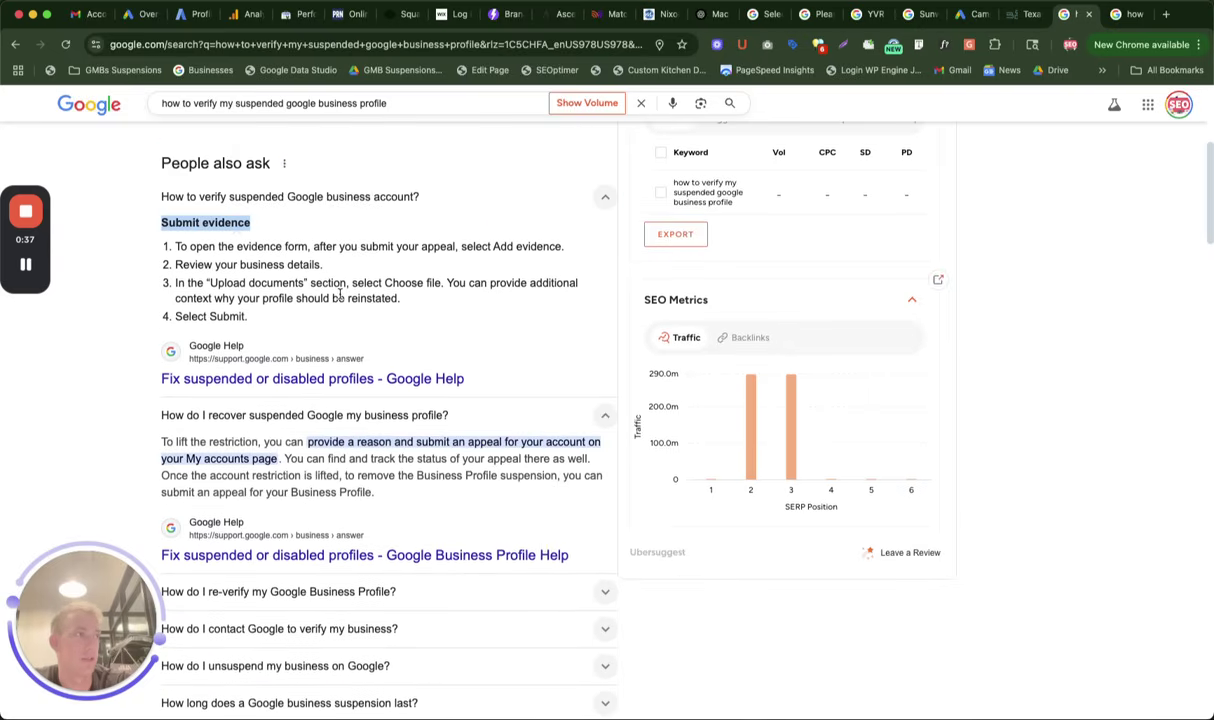
{"action": "scroll", "coordinate": [340, 294], "scroll_direction": "down", "scroll_amount": 1}
{"action": "scroll", "coordinate": [340, 294], "scroll_direction": "down", "scroll_amount": 1}
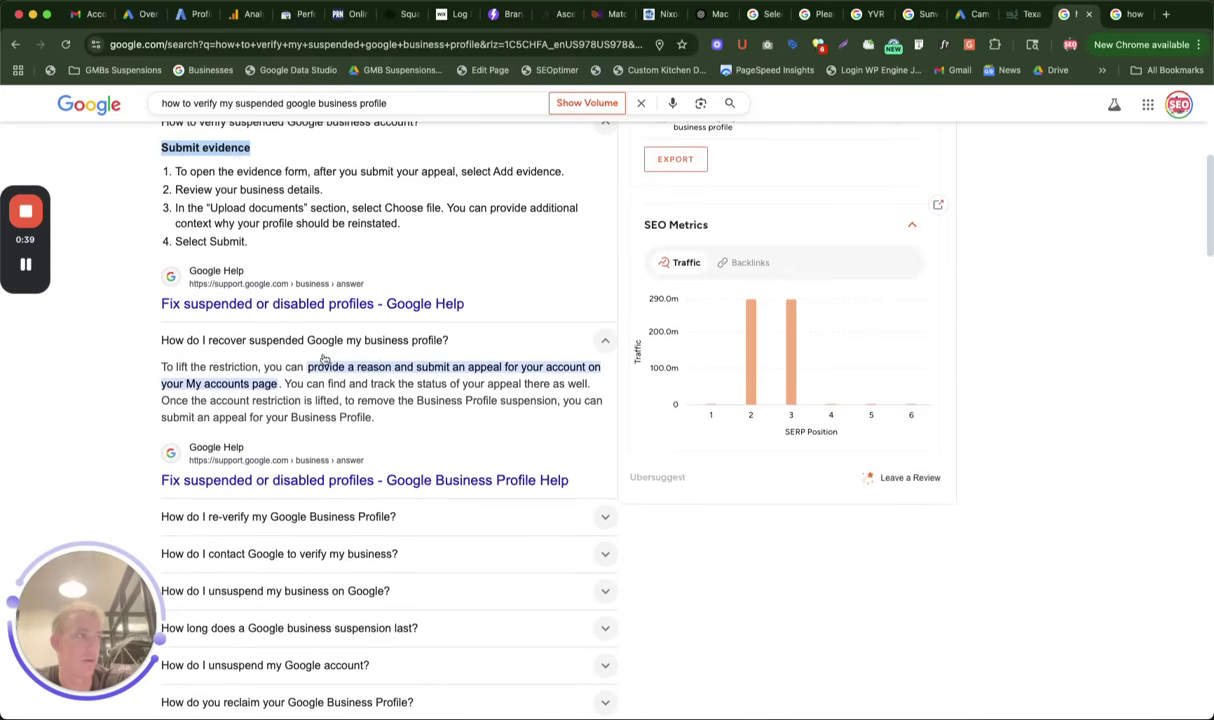
{"action": "scroll", "coordinate": [310, 343], "scroll_direction": "down", "scroll_amount": 2}
{"action": "left_click", "coordinate": [322, 421]}
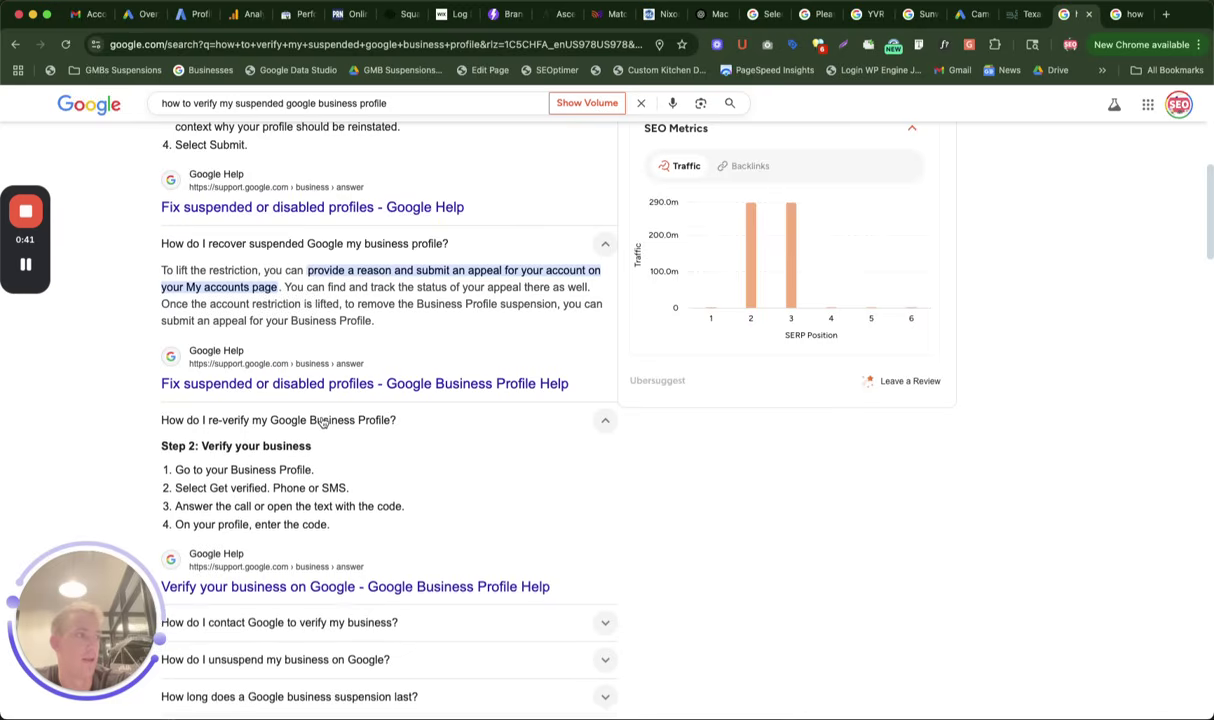
{"action": "scroll", "coordinate": [322, 421], "scroll_direction": "down", "scroll_amount": 2}
{"action": "double_click", "coordinate": [249, 362]}
{"action": "triple_click", "coordinate": [249, 362]}
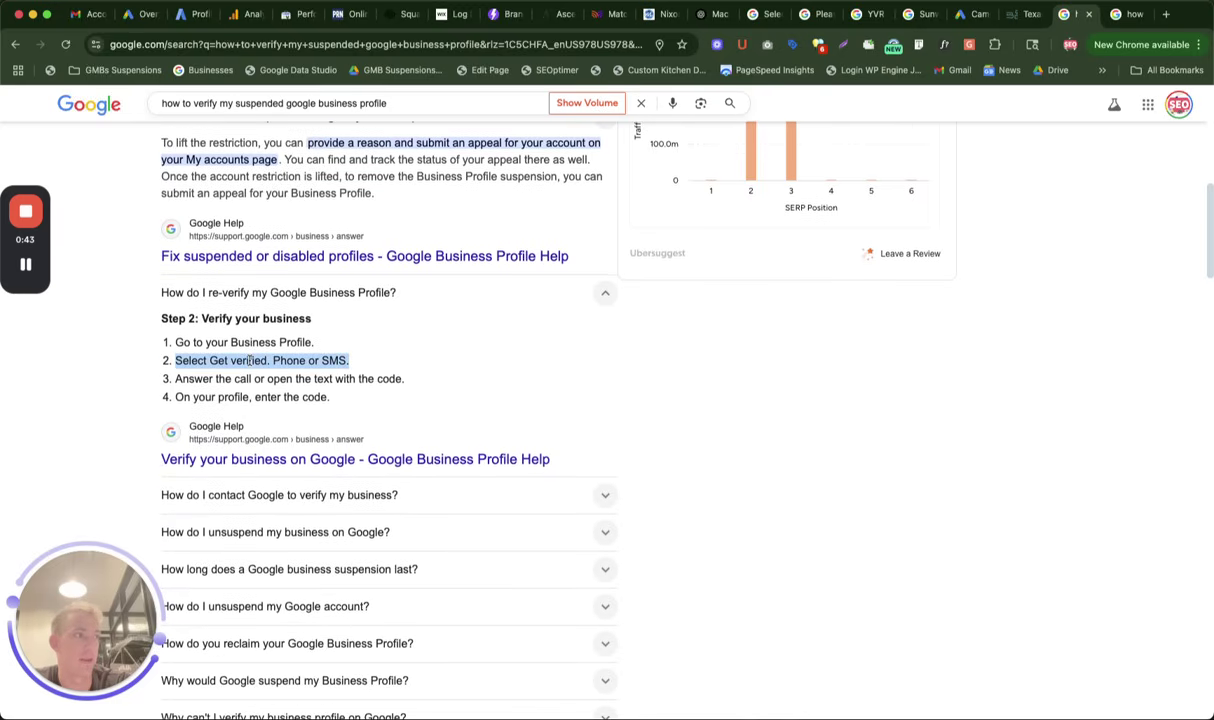
- Expand the answers on contacting Google and unsuspending a business, highlighting the support number and six steps
{"action": "left_click", "coordinate": [372, 500]}
{"action": "scroll", "coordinate": [371, 501], "scroll_direction": "down", "scroll_amount": 3}
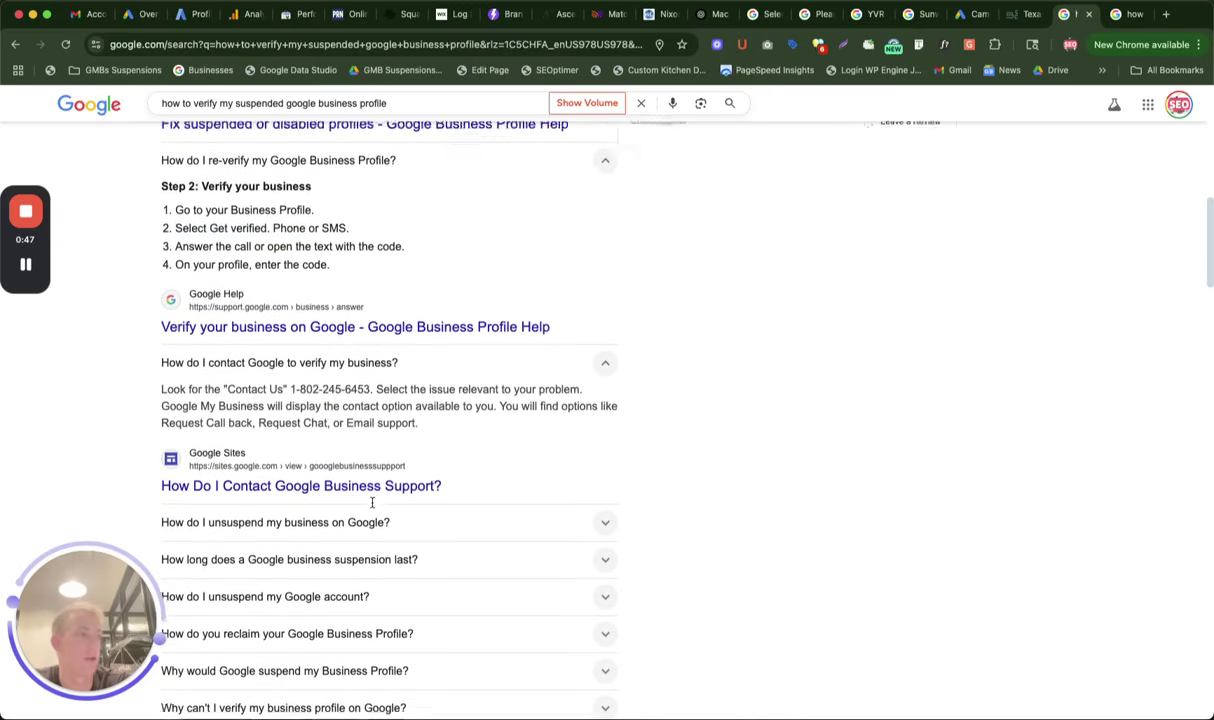
{"action": "left_click_drag", "start_coordinate": [299, 339], "coordinate": [372, 339]}
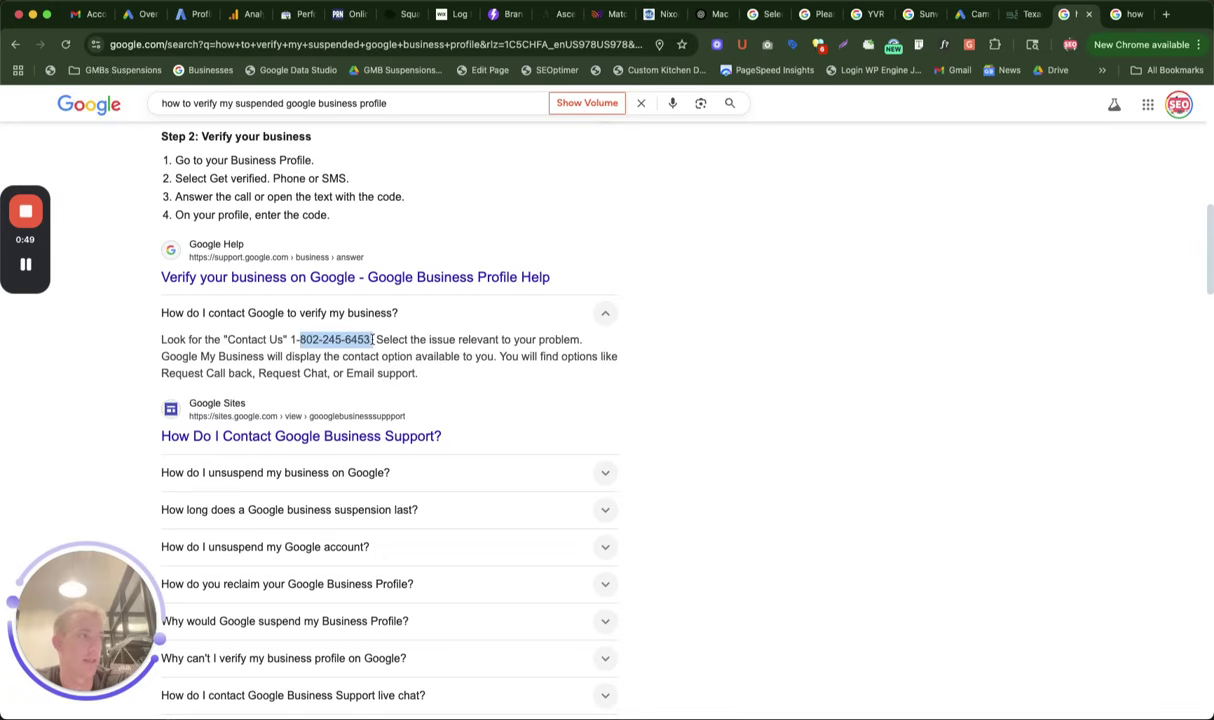
{"action": "scroll", "coordinate": [372, 339], "scroll_direction": "down", "scroll_amount": 1}
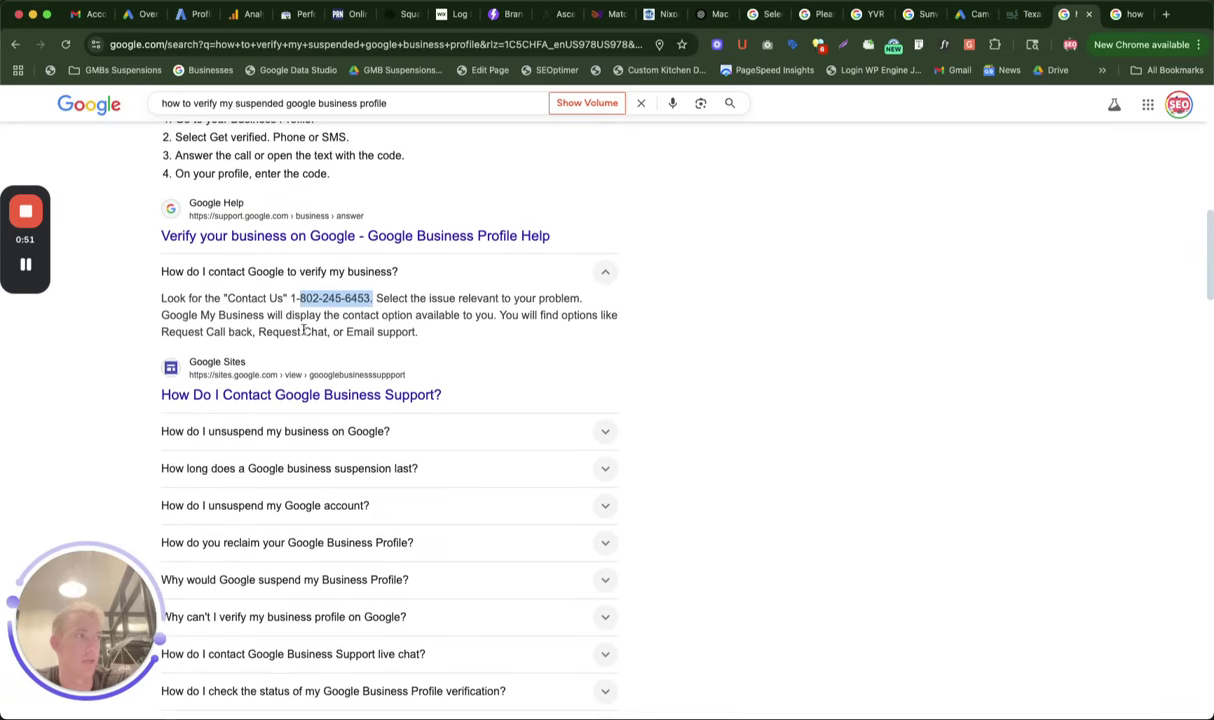
{"action": "double_click", "coordinate": [310, 331]}
{"action": "left_click", "coordinate": [204, 315]}
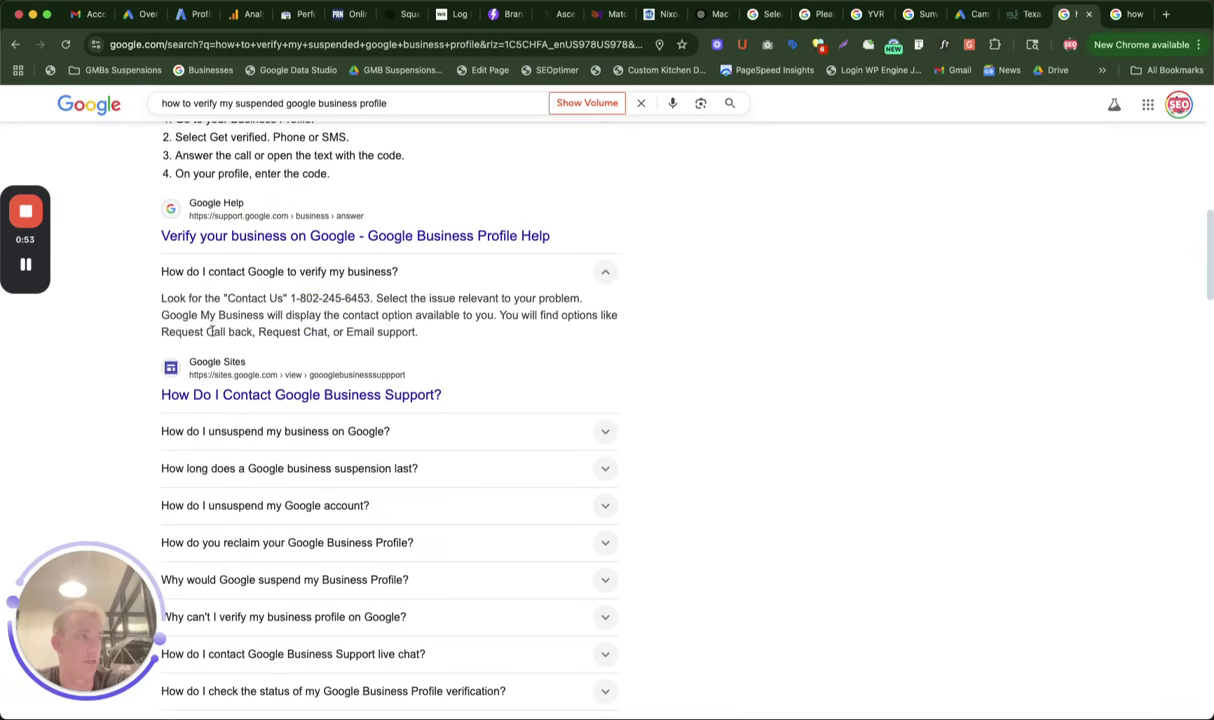
{"action": "left_click", "coordinate": [349, 441]}
{"action": "scroll", "coordinate": [349, 445], "scroll_direction": "down", "scroll_amount": 1}
{"action": "scroll", "coordinate": [349, 445], "scroll_direction": "down", "scroll_amount": 1}
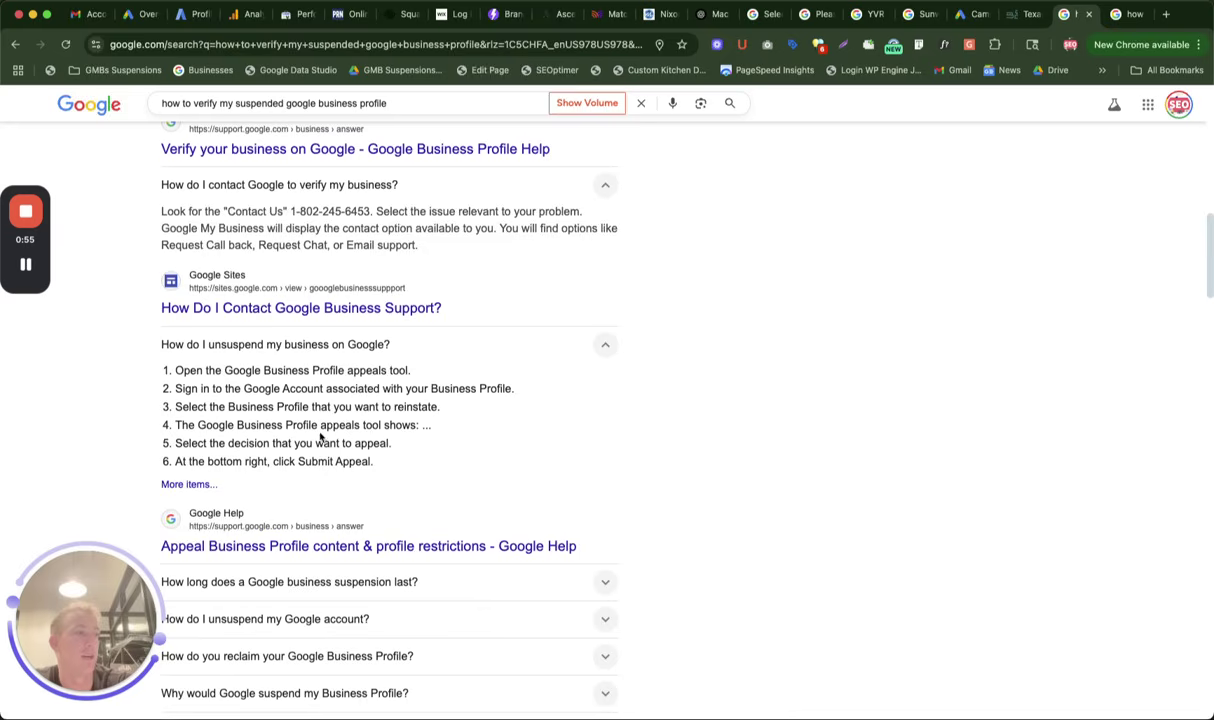
{"action": "left_click_drag", "start_coordinate": [384, 463], "coordinate": [177, 364]}
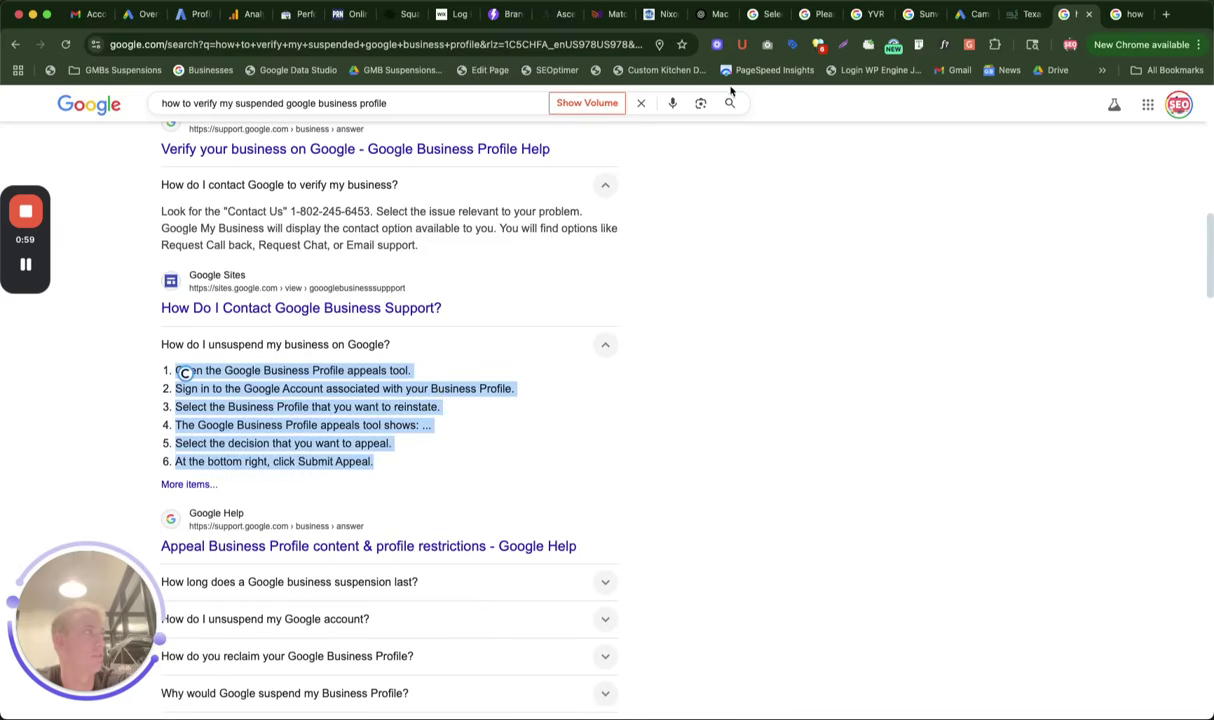
- On the 'Select a way to get verified' page, reveal the additional verification options
{"action": "left_click", "coordinate": [752, 15]}
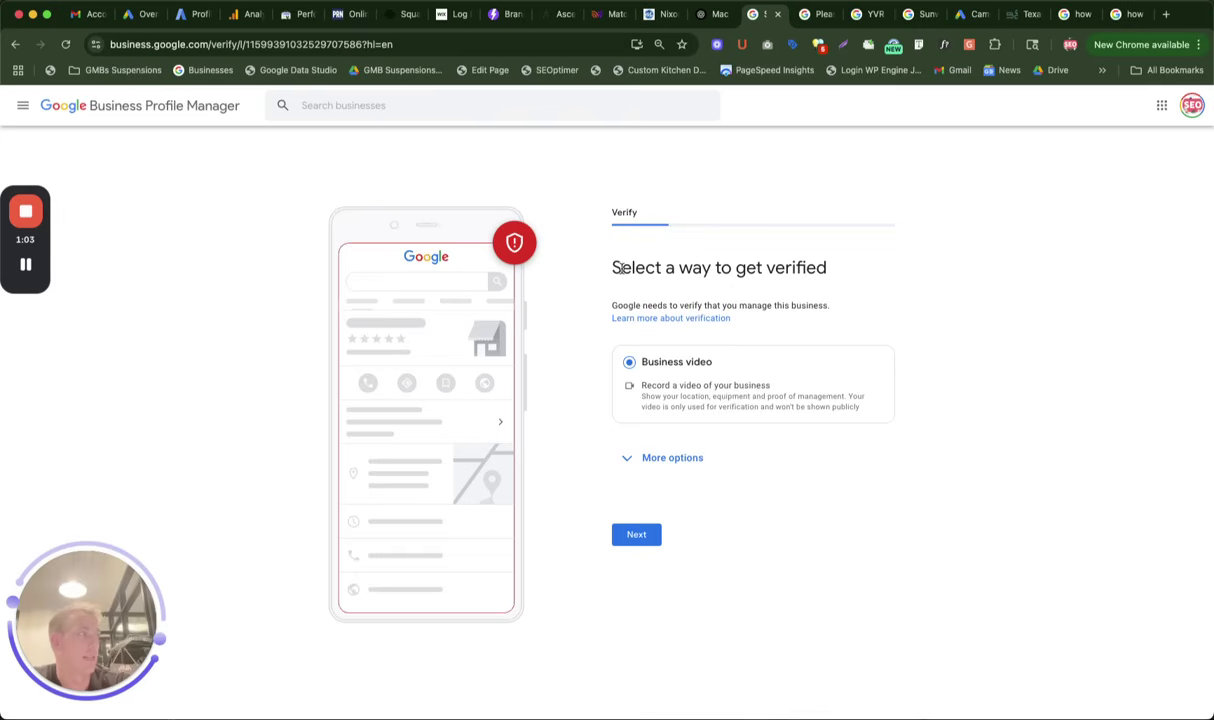
{"action": "triple_click", "coordinate": [620, 268]}
{"action": "left_click", "coordinate": [659, 457]}
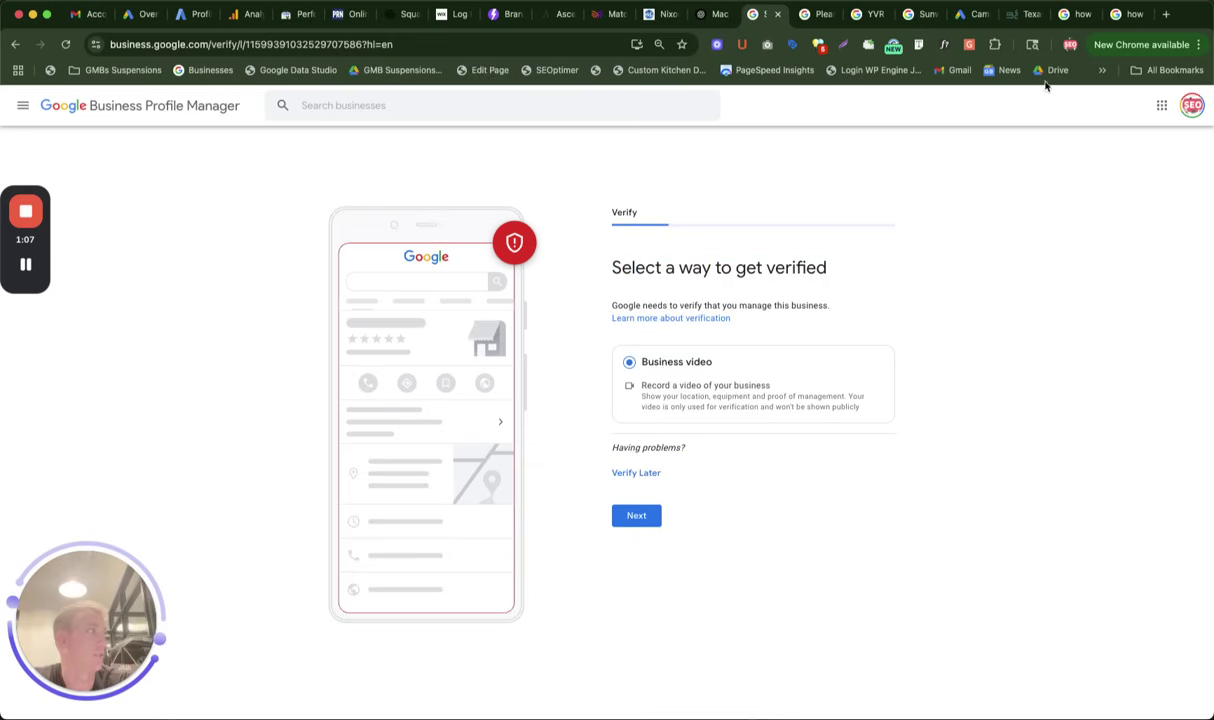
- Go to youtube.com in a new tab
{"action": "left_click", "coordinate": [1169, 15]}
{"action": "type", "text": "yout"}
{"action": "key", "text": "Return"}
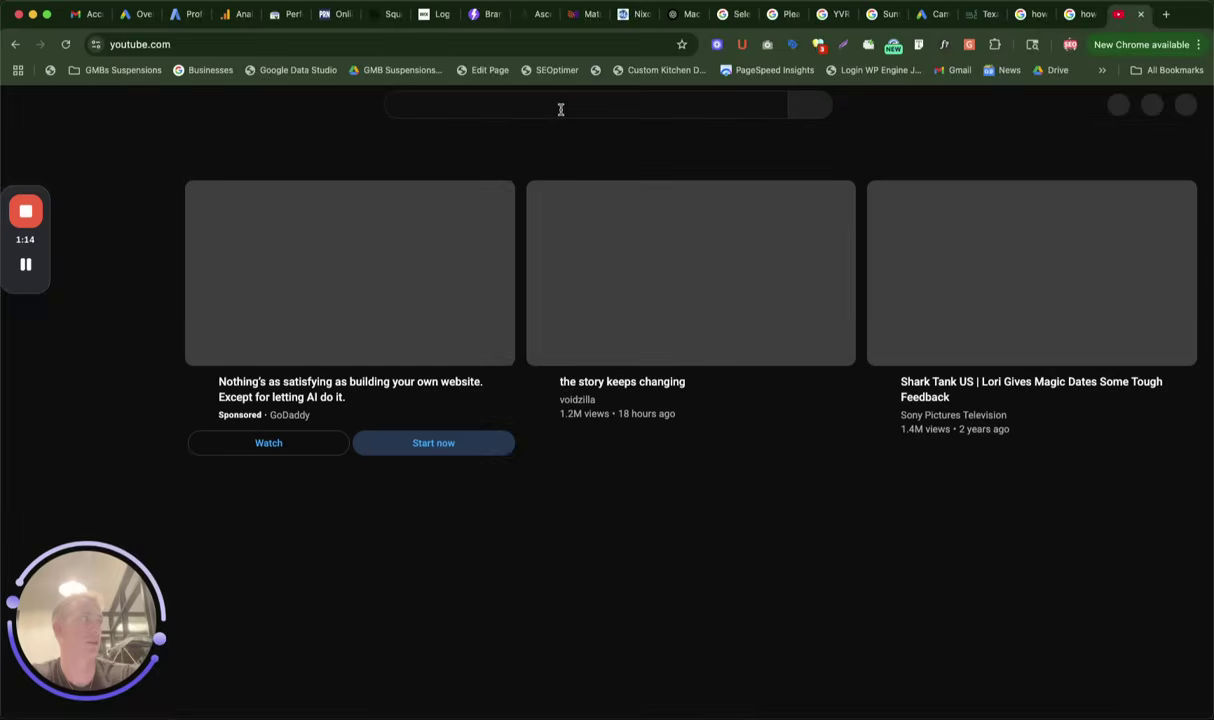
- Search YouTube for 'video verification google my business' and browse the results
{"action": "left_click", "coordinate": [559, 106]}
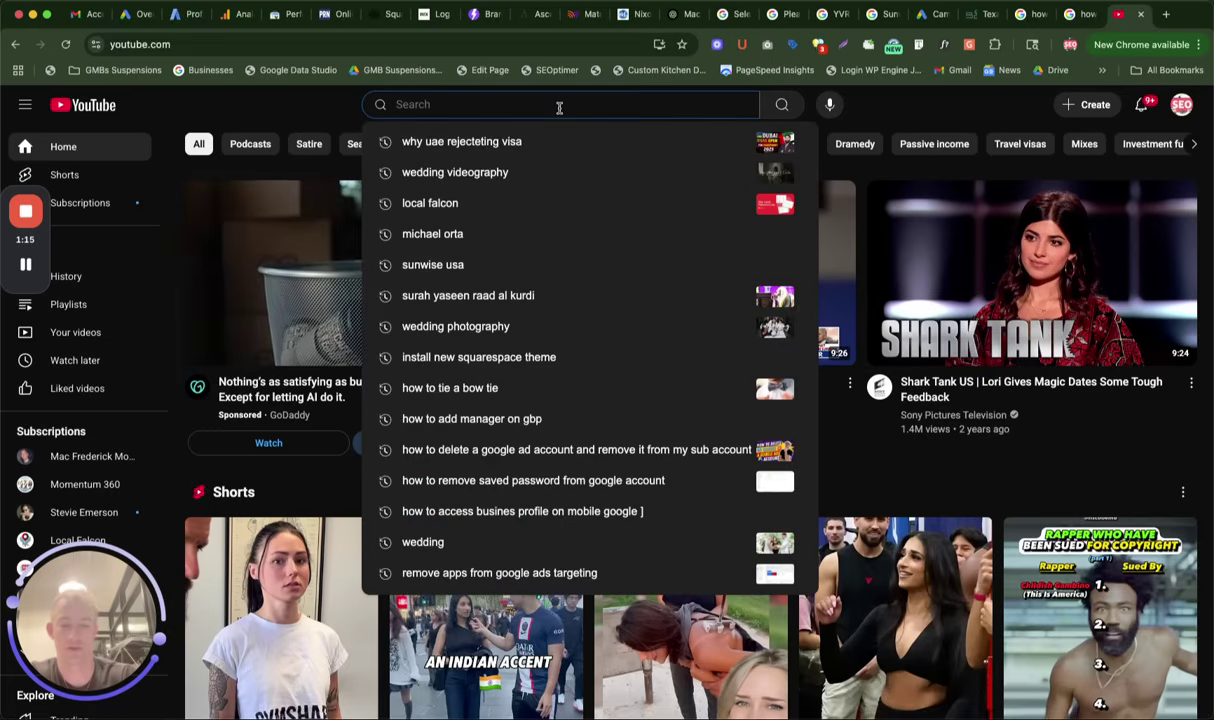
{"action": "type", "text": "video verification"}
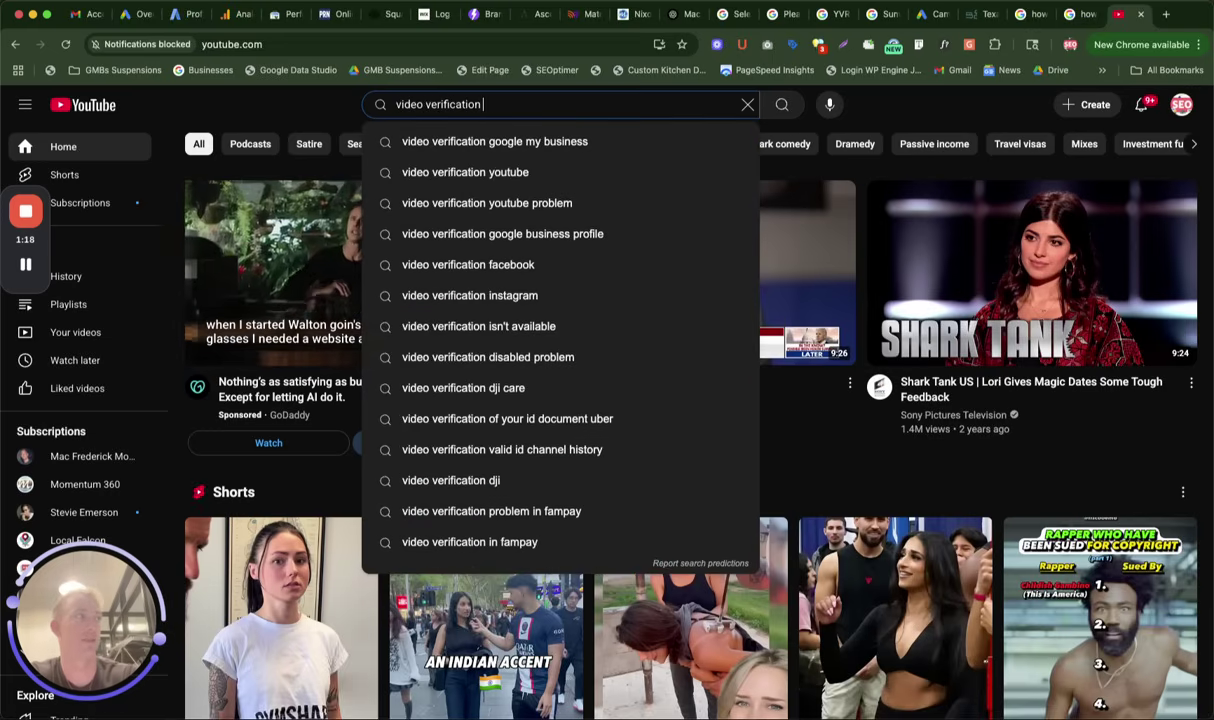
{"action": "key", "text": "Down"}
{"action": "key", "text": "Return"}
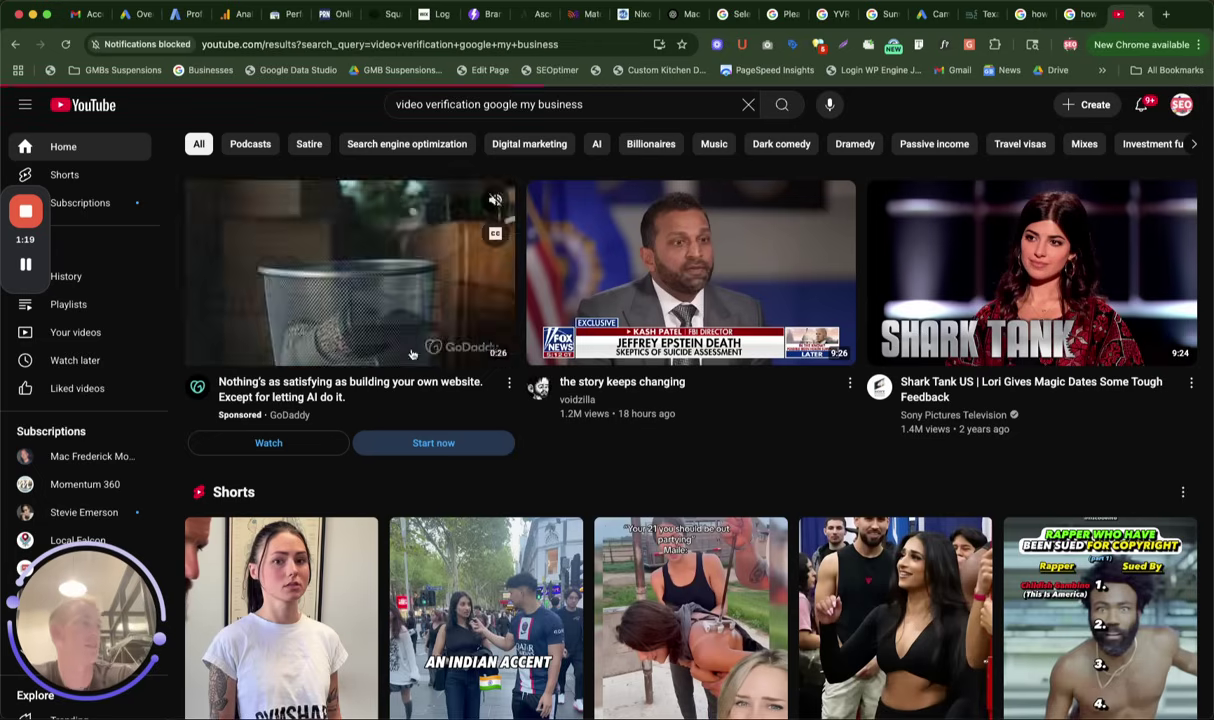
{"action": "scroll", "coordinate": [545, 385], "scroll_direction": "down", "scroll_amount": 1}
{"action": "scroll", "coordinate": [545, 385], "scroll_direction": "down", "scroll_amount": 5}
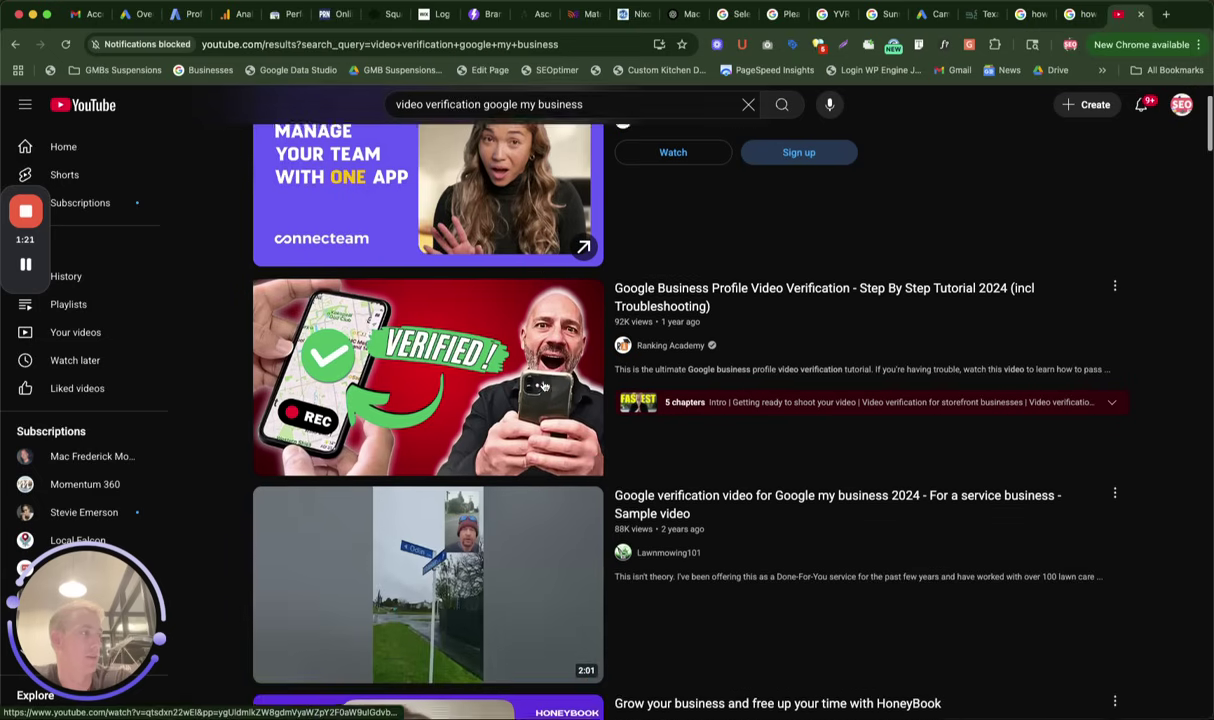
{"action": "scroll", "coordinate": [535, 445], "scroll_direction": "up", "scroll_amount": 5}
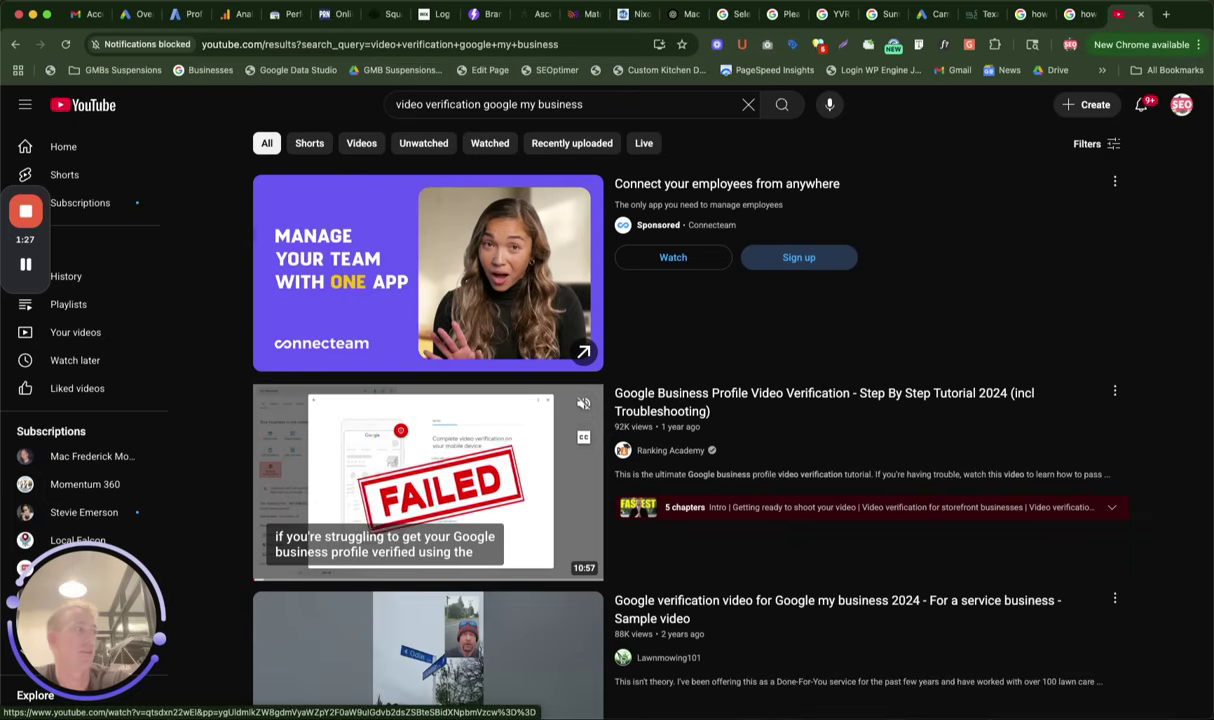
{"action": "scroll", "coordinate": [912, 181], "scroll_direction": "down", "scroll_amount": 3}
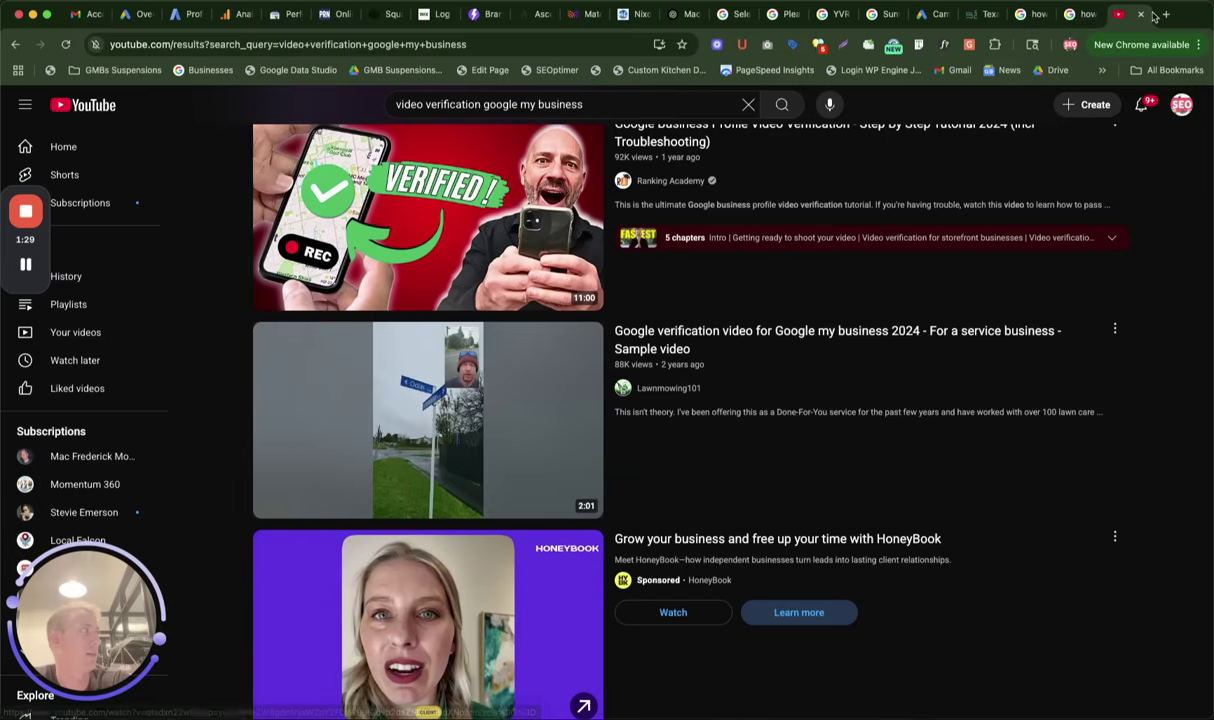
- Close YouTube, review the mailing-address verification page's Street address field, then go to YVR Handyman results
{"action": "key", "text": "super+w"}
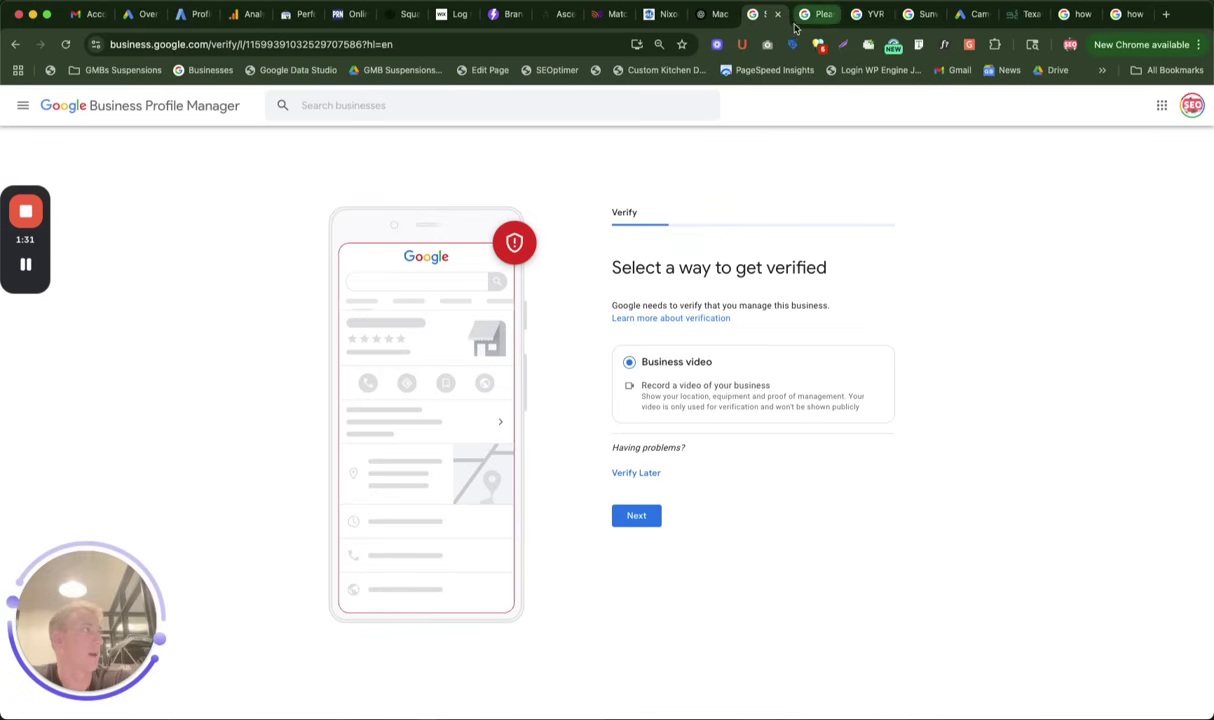
{"action": "left_click", "coordinate": [813, 15]}
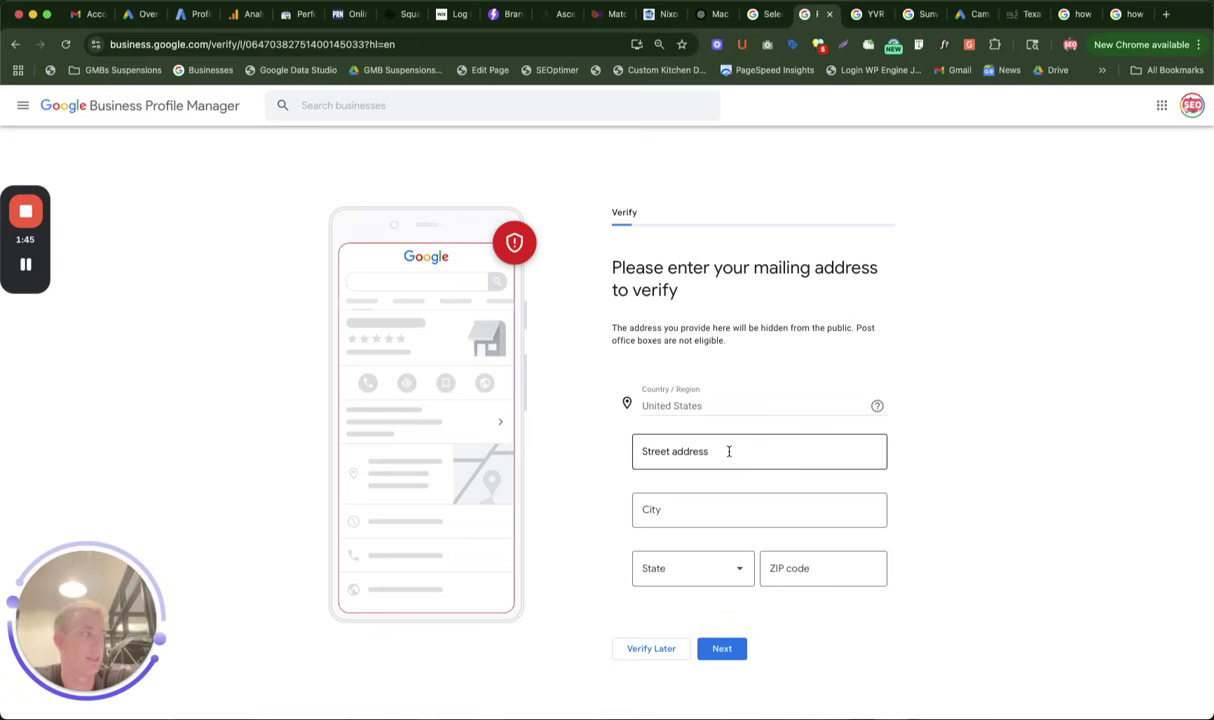
{"action": "left_click", "coordinate": [729, 451]}
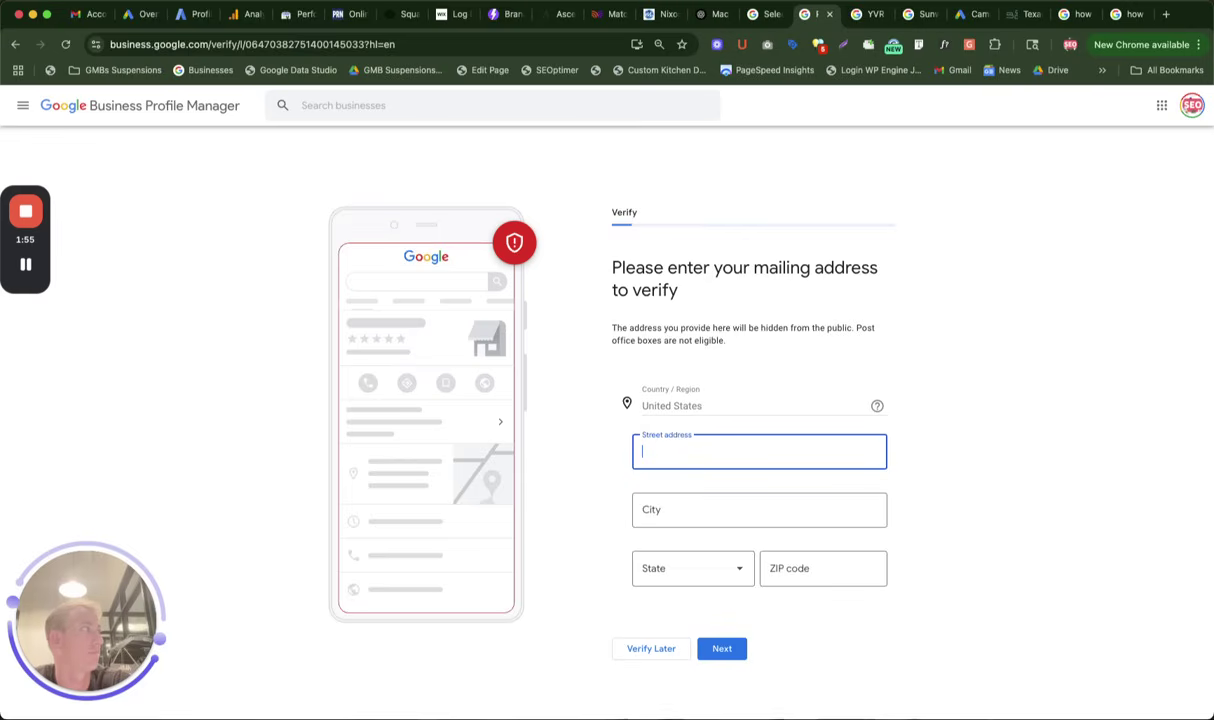
{"action": "left_click", "coordinate": [866, 14]}
- Read the access-disabled warning on the YVR Handyman Business Profile
{"action": "scroll", "coordinate": [483, 292], "scroll_direction": "down", "scroll_amount": 3}
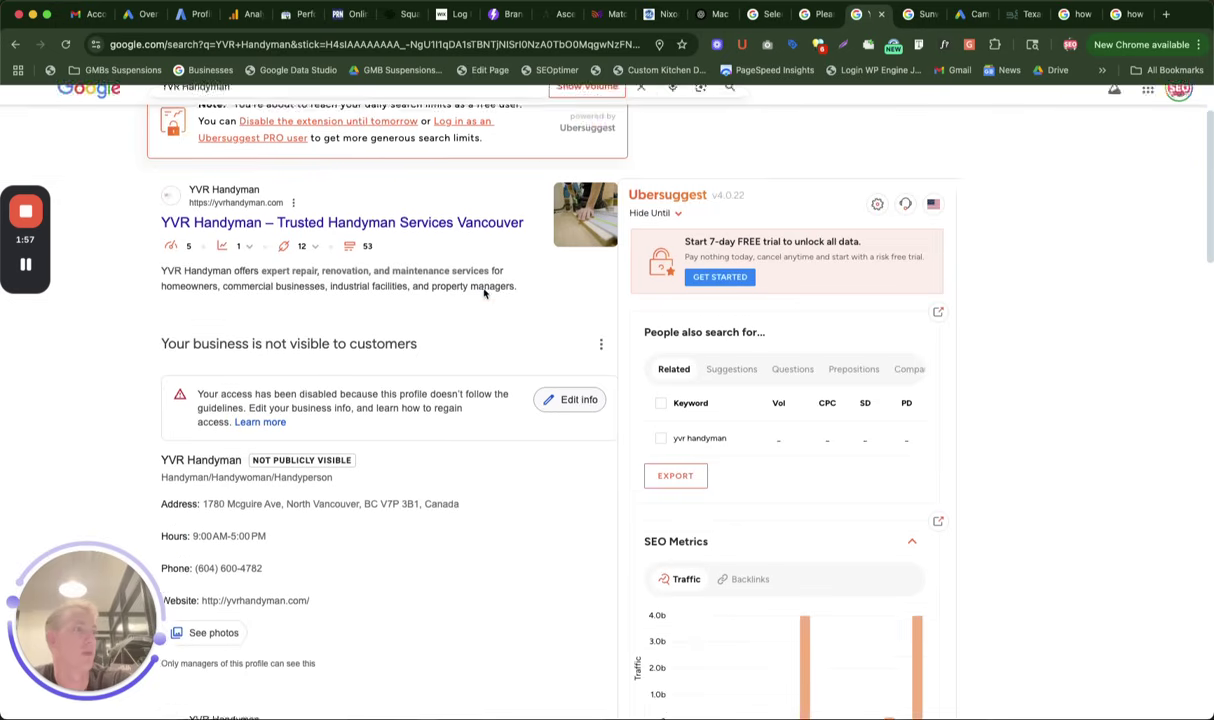
{"action": "triple_click", "coordinate": [357, 393]}
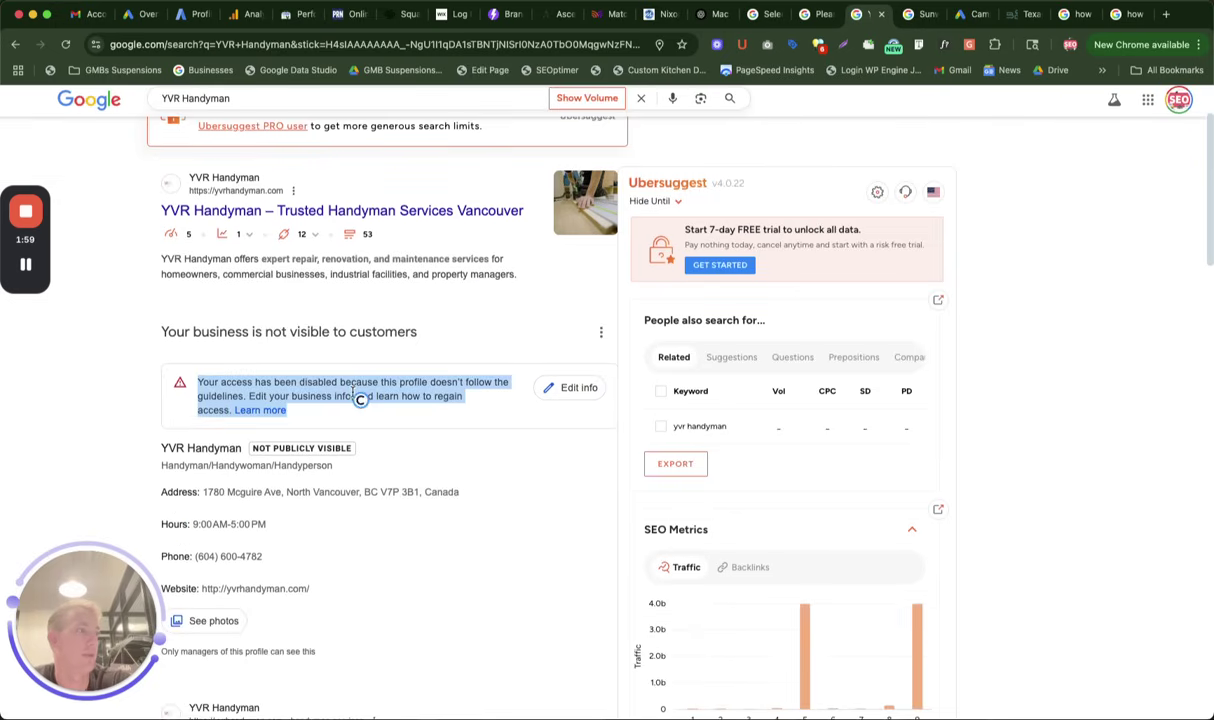
{"action": "left_click", "coordinate": [415, 413]}
{"action": "scroll", "coordinate": [475, 405], "scroll_direction": "down", "scroll_amount": 1}
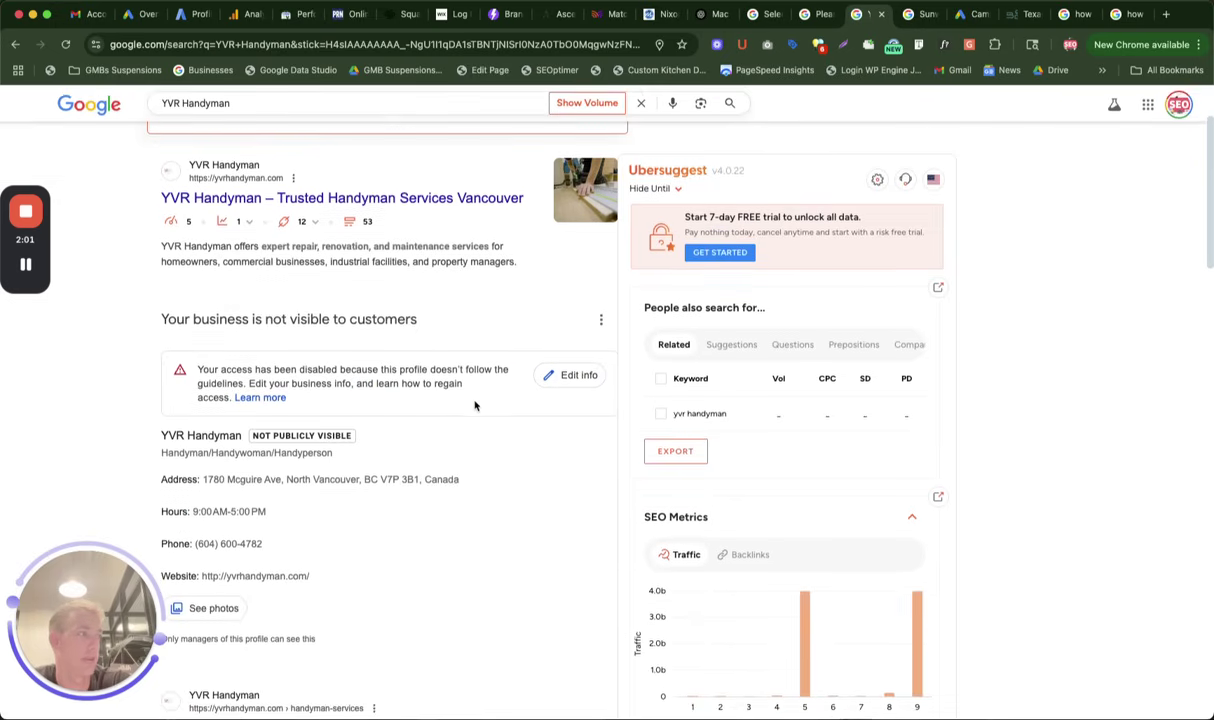
- In the business information editor's Location, toggle off showing the address, then cancel the change
{"action": "left_click", "coordinate": [556, 375]}
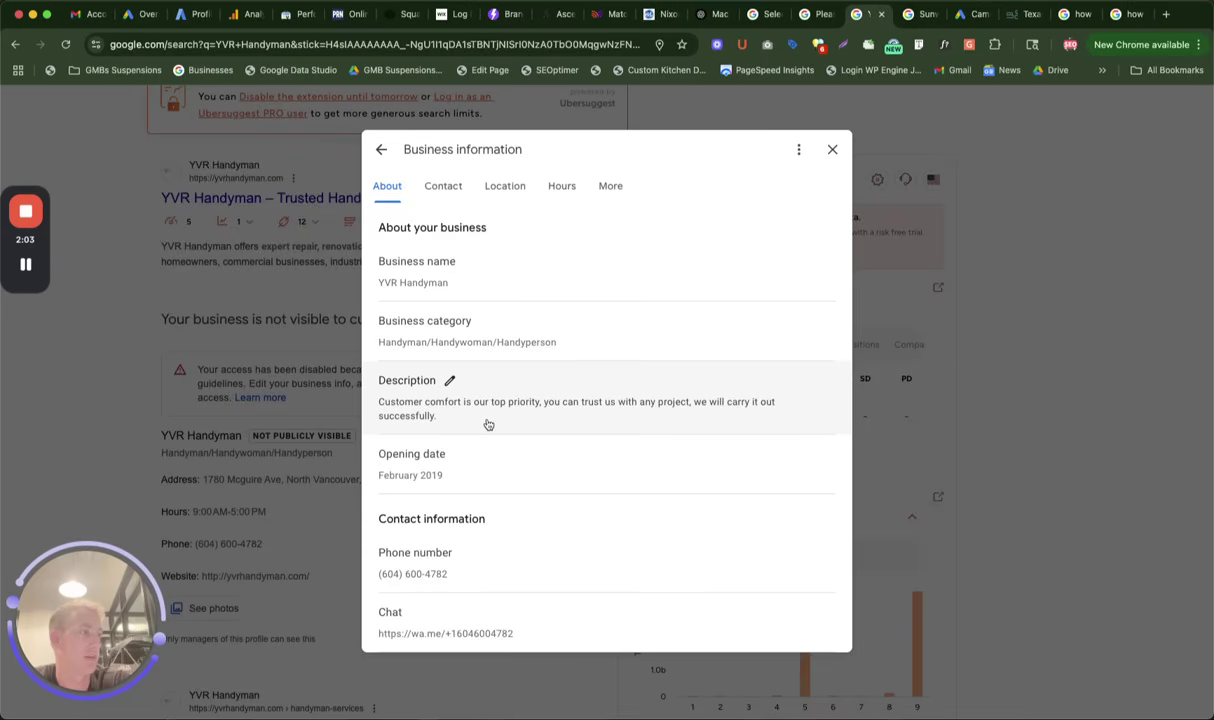
{"action": "left_click", "coordinate": [318, 478]}
{"action": "left_click", "coordinate": [243, 484]}
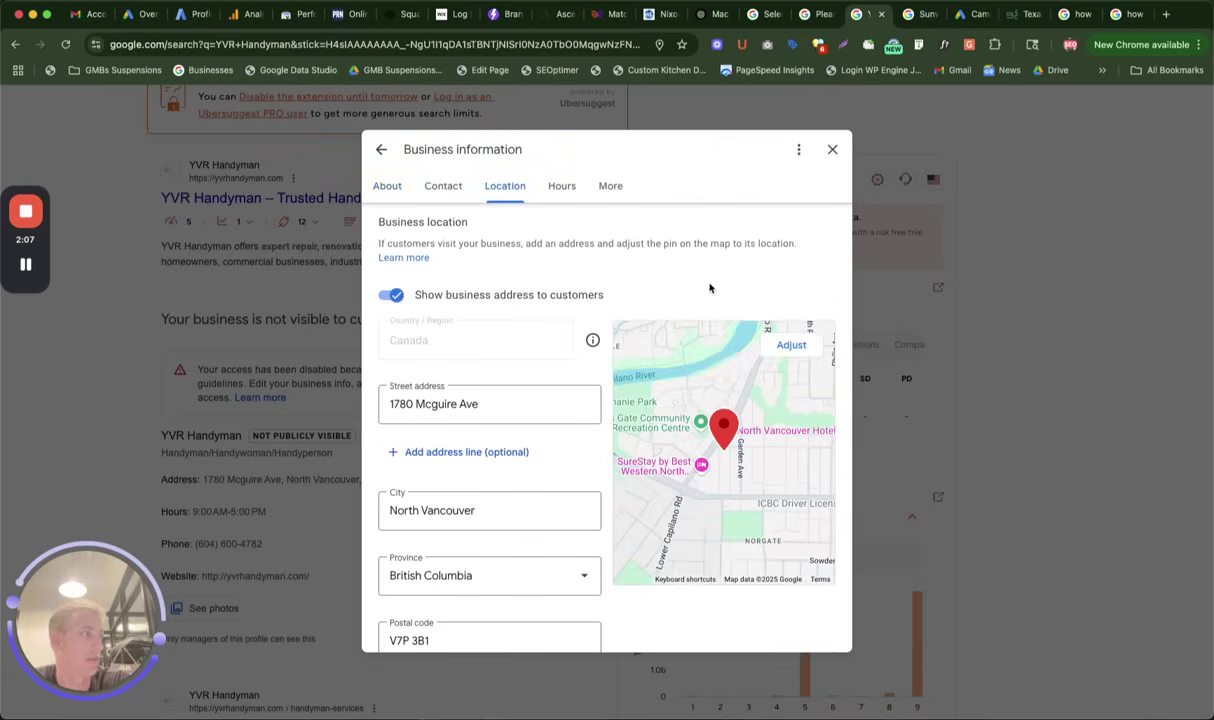
{"action": "left_click", "coordinate": [389, 295]}
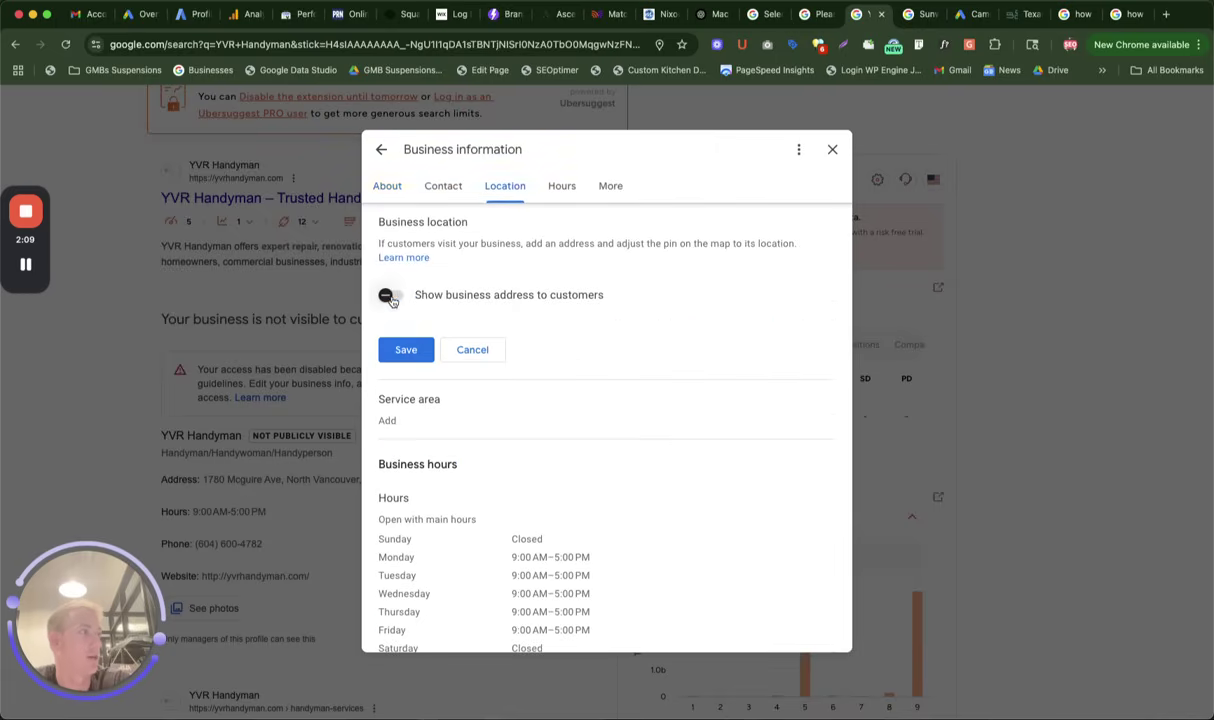
{"action": "left_click", "coordinate": [482, 341]}
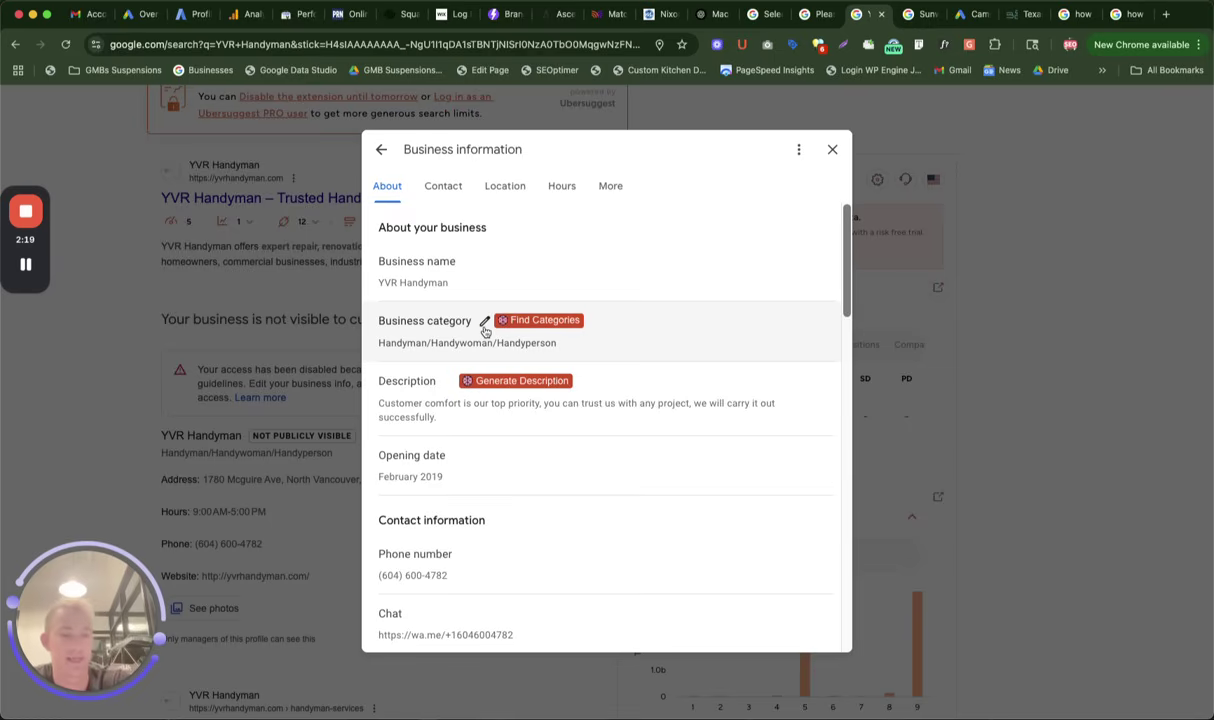
- Start editing the Handyman category, discard the edit, and select the category text
{"action": "left_click", "coordinate": [484, 326]}
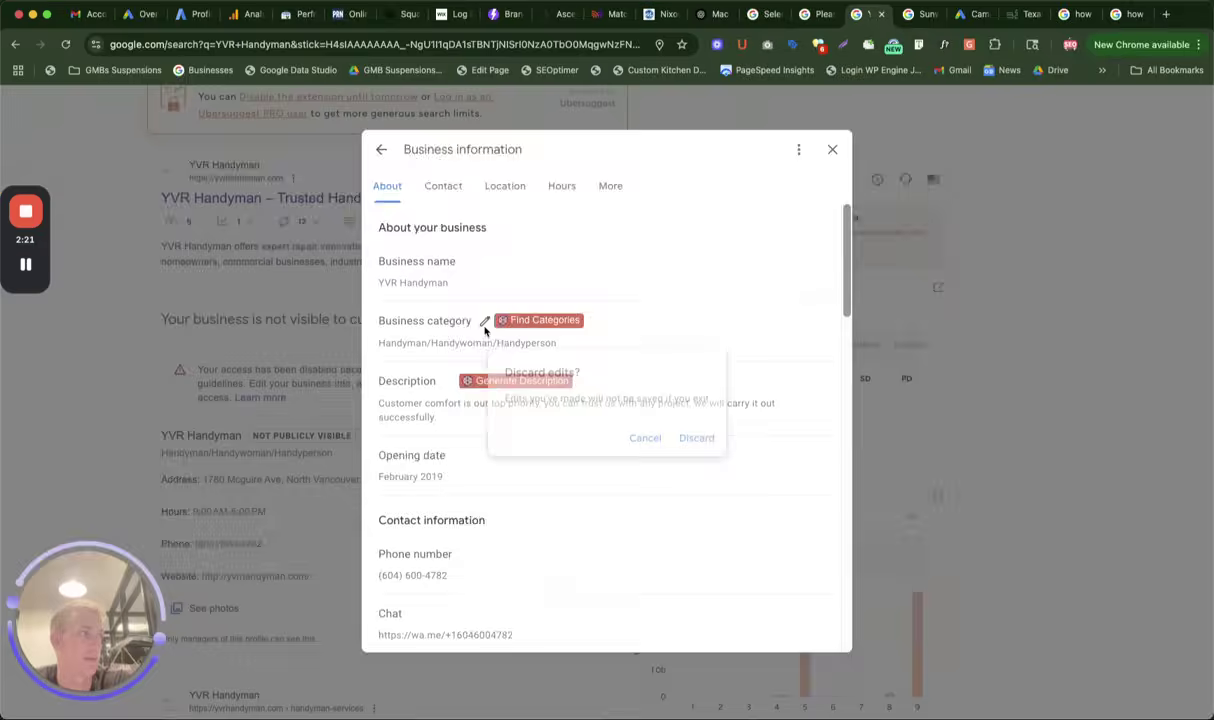
{"action": "left_click", "coordinate": [697, 438]}
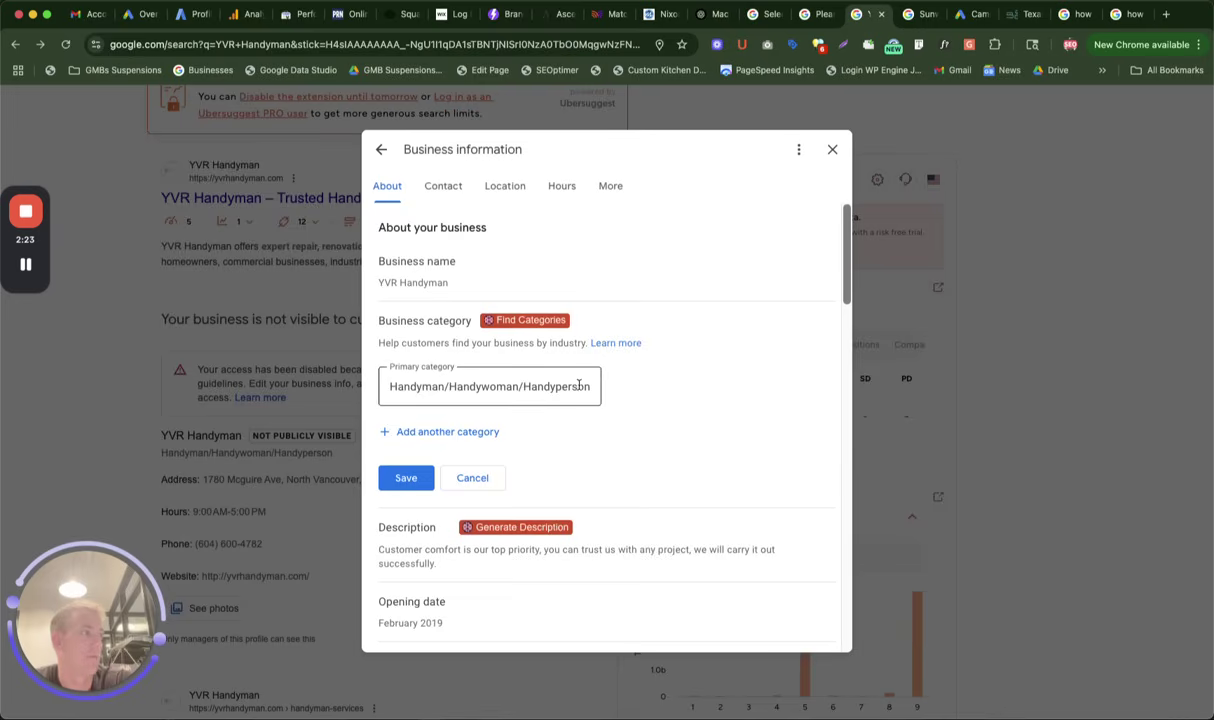
{"action": "triple_click", "coordinate": [482, 388]}
{"action": "left_click", "coordinate": [567, 390]}
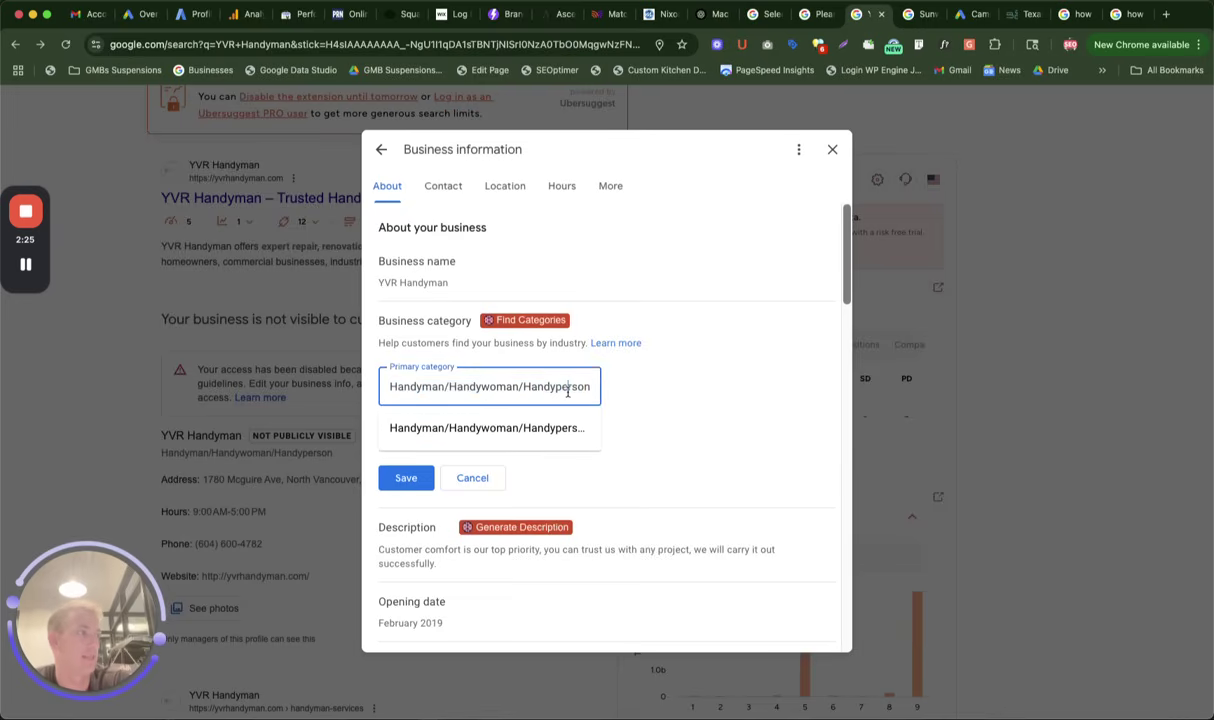
- Try replacing the primary category with 'contrac', cancel, and open the description for editing
{"action": "triple_click", "coordinate": [563, 392]}
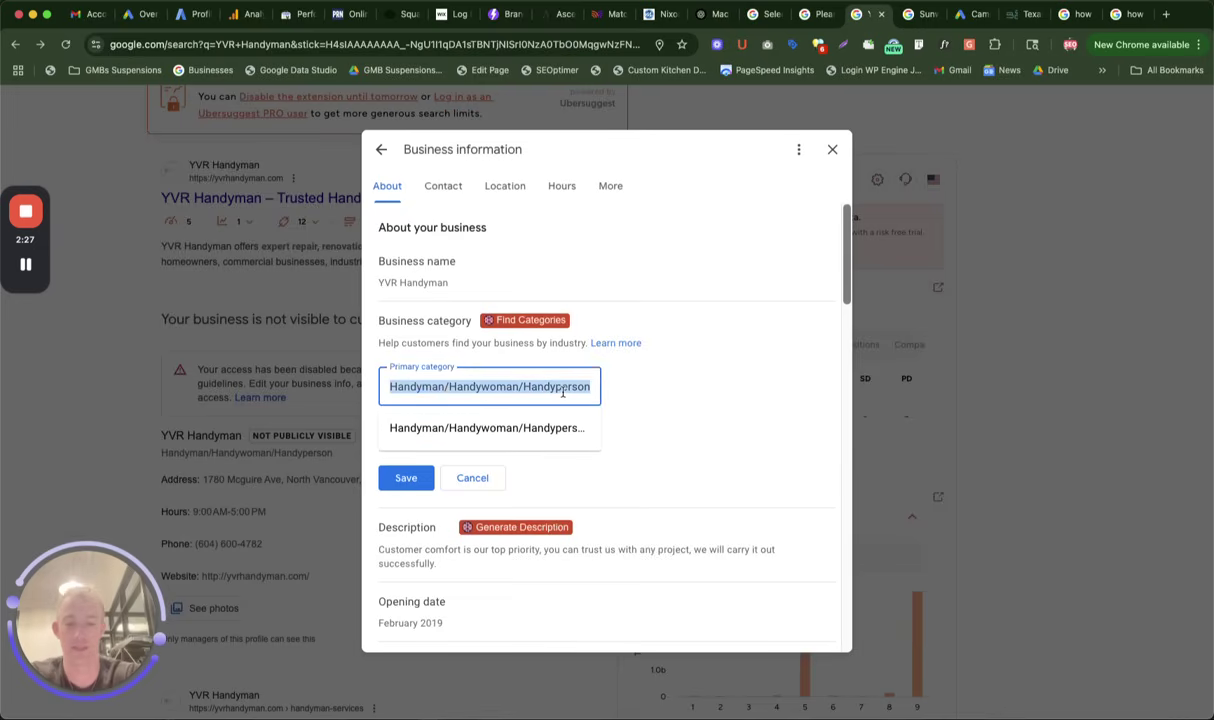
{"action": "type", "text": "hand"}
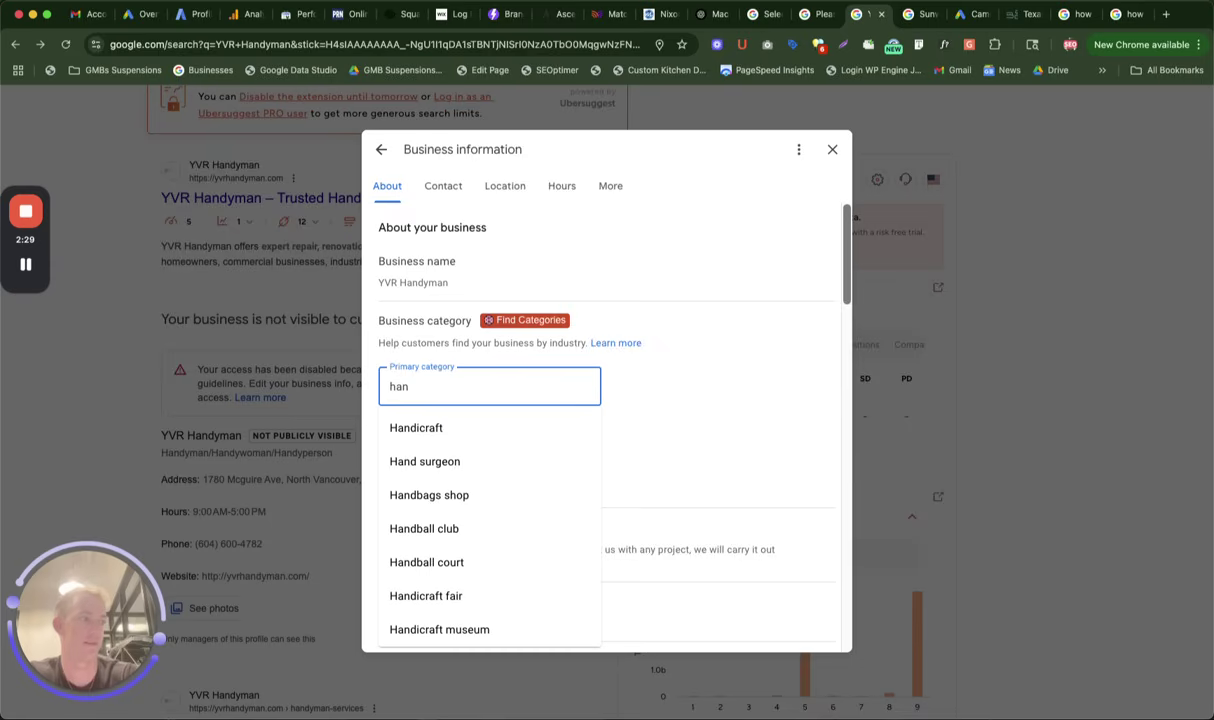
{"action": "key", "text": "BackSpace"}
{"action": "key", "text": "BackSpace"}
{"action": "key", "text": "BackSpace"}
{"action": "type", "text": "contrac"}
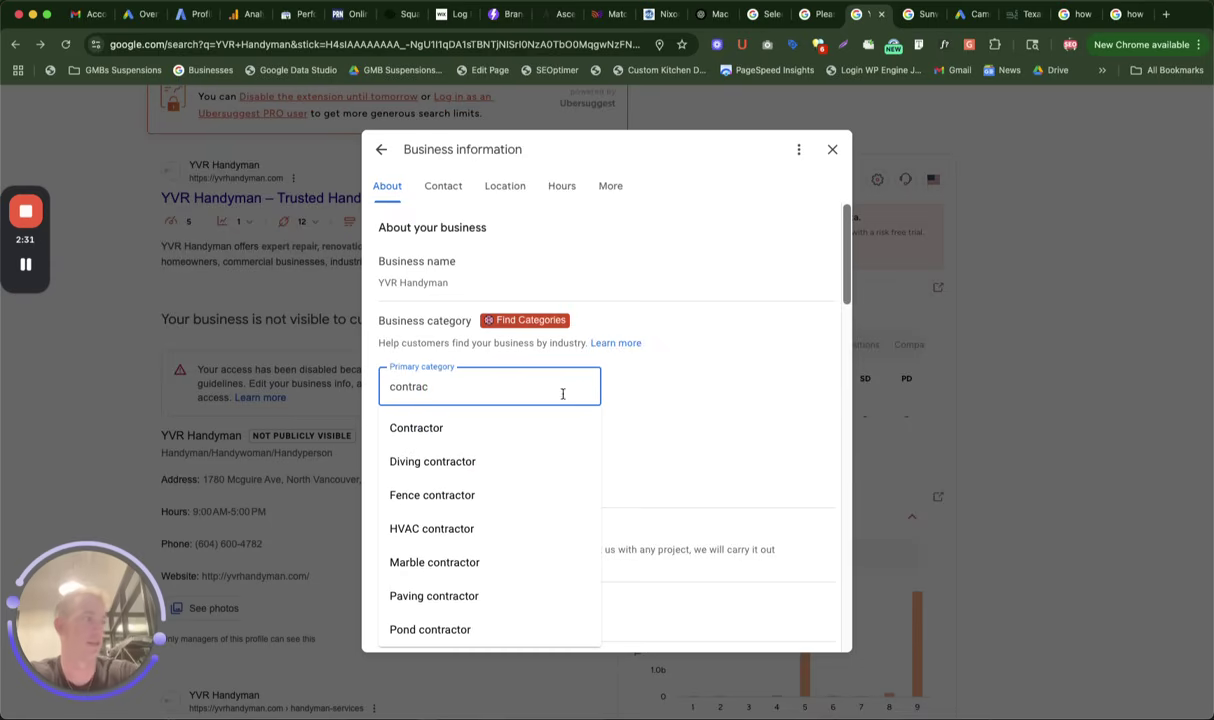
{"action": "left_click", "coordinate": [648, 421]}
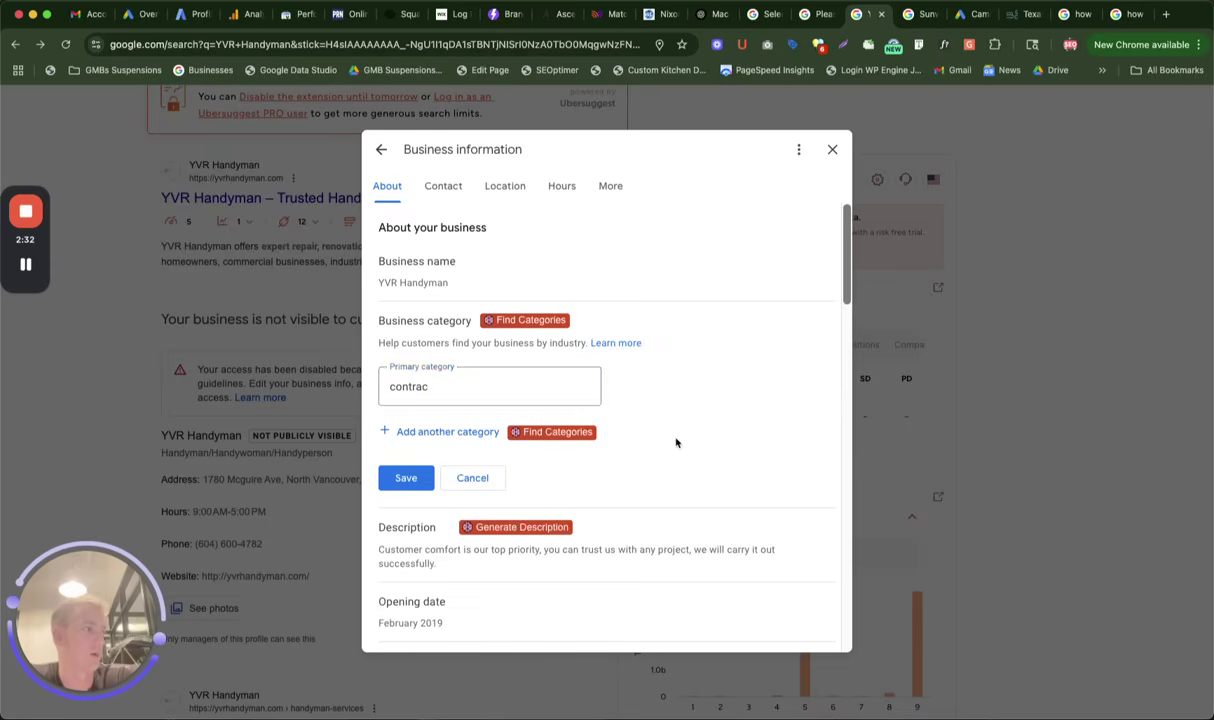
{"action": "left_click", "coordinate": [472, 484]}
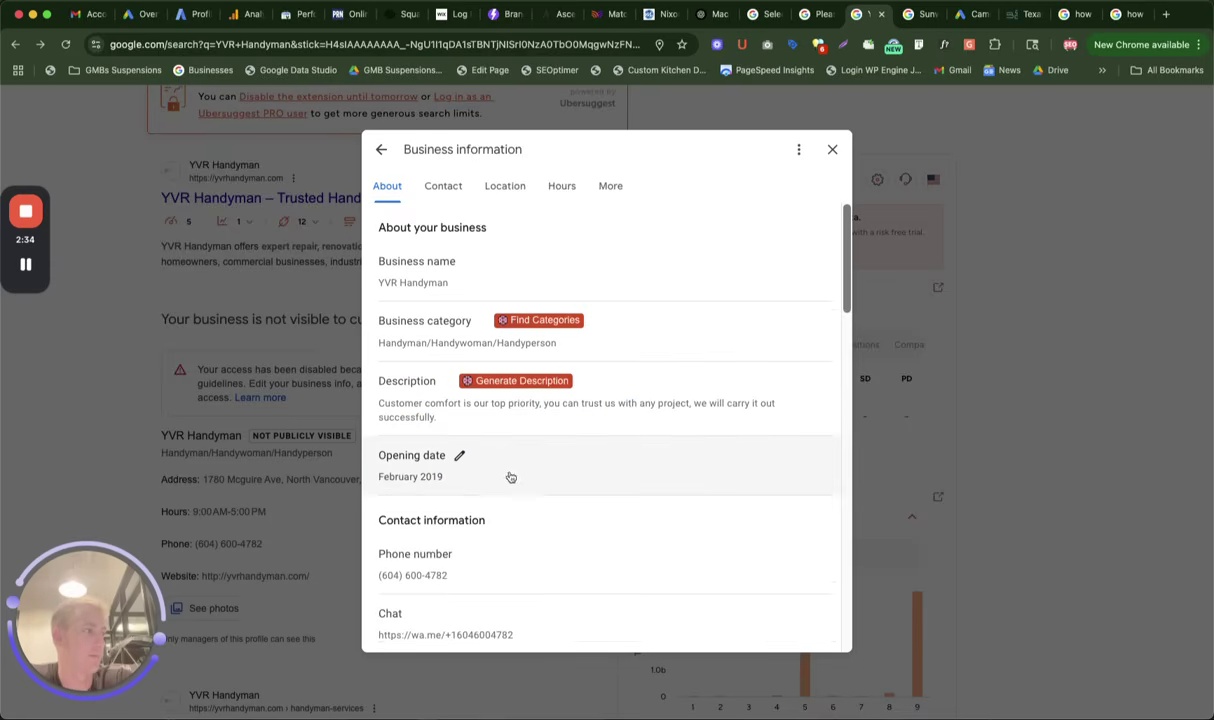
{"action": "left_click", "coordinate": [471, 408]}
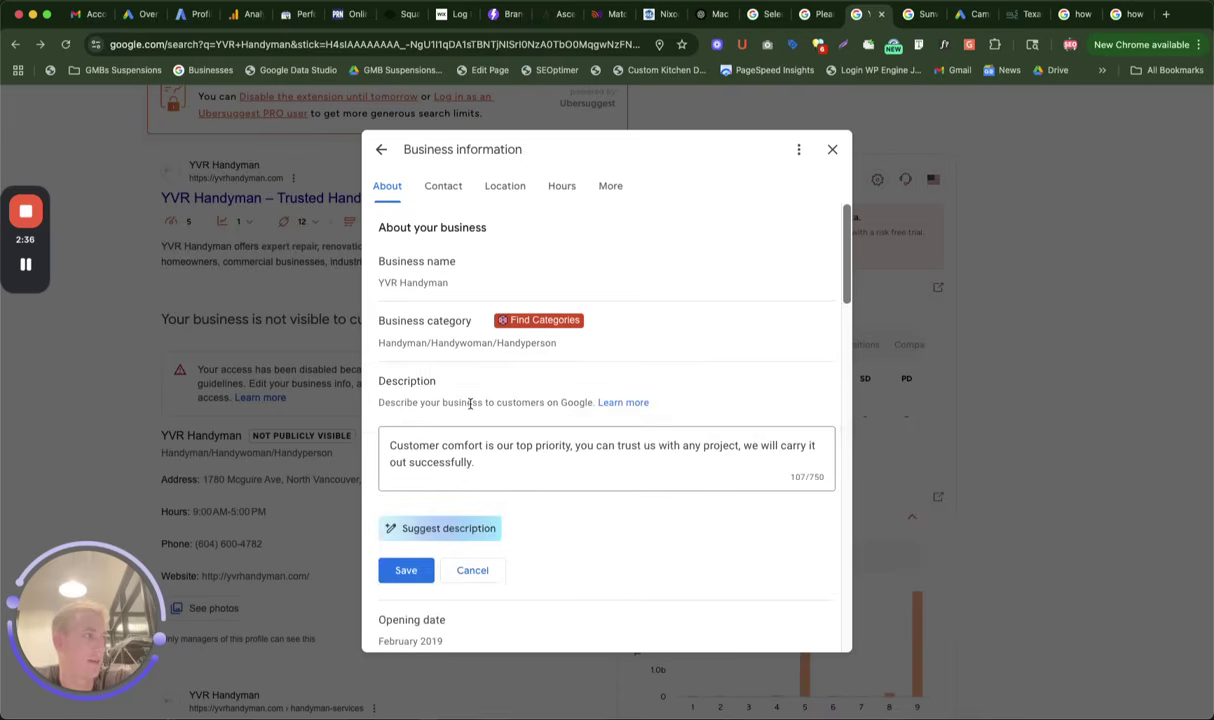
- Cancel the description edit, then inspect the linked WhatsApp chat setting and discard it unsaved
{"action": "left_click", "coordinate": [463, 572]}
{"action": "scroll", "coordinate": [478, 420], "scroll_direction": "down", "scroll_amount": 3}
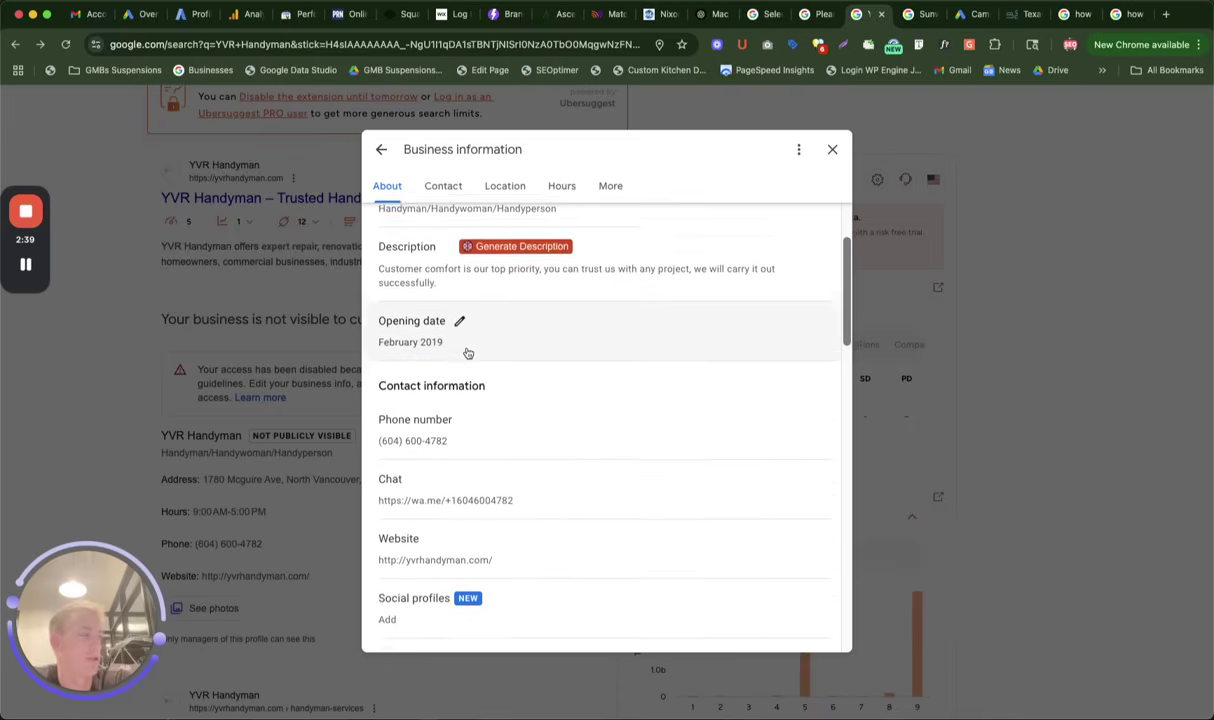
{"action": "scroll", "coordinate": [467, 352], "scroll_direction": "down", "scroll_amount": 2}
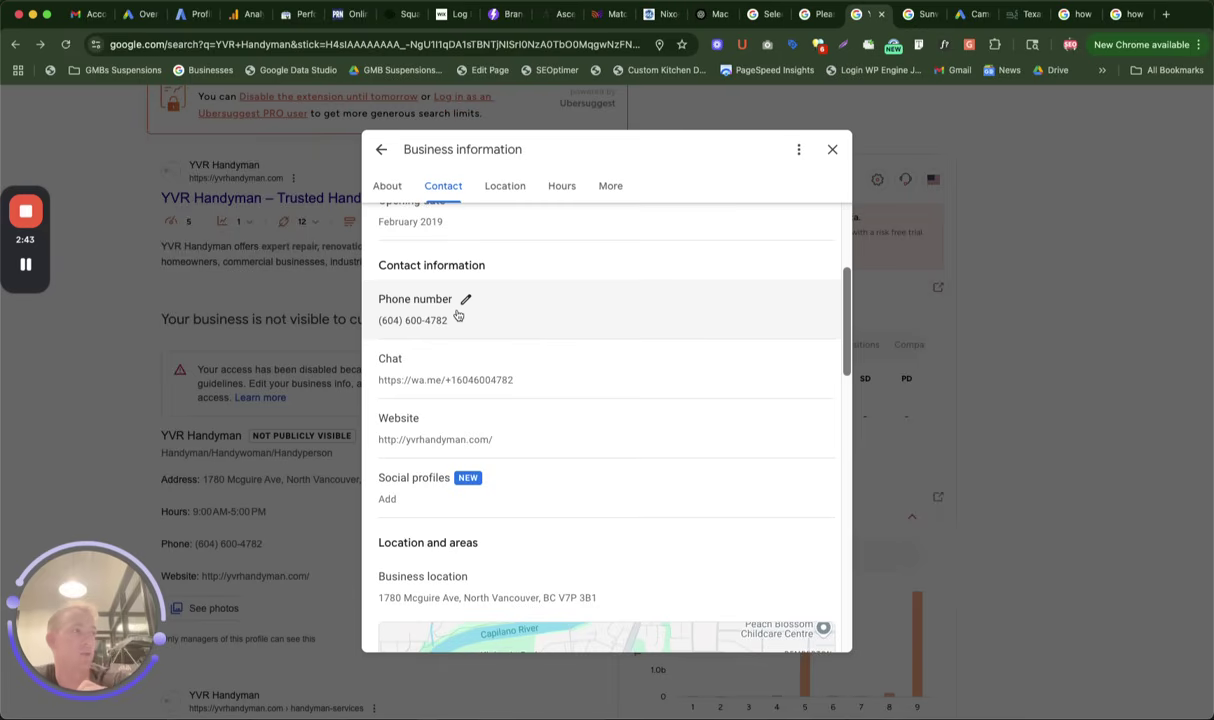
{"action": "left_click", "coordinate": [435, 365]}
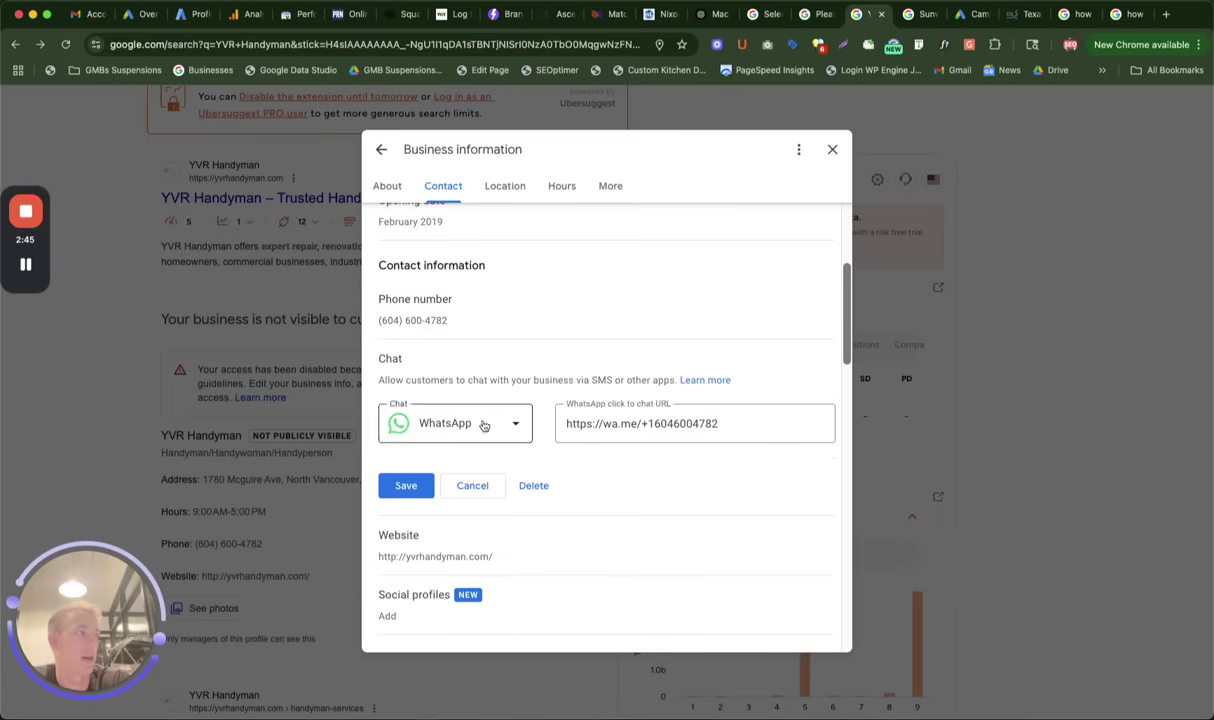
{"action": "left_click", "coordinate": [595, 424]}
{"action": "key", "text": "super+a"}
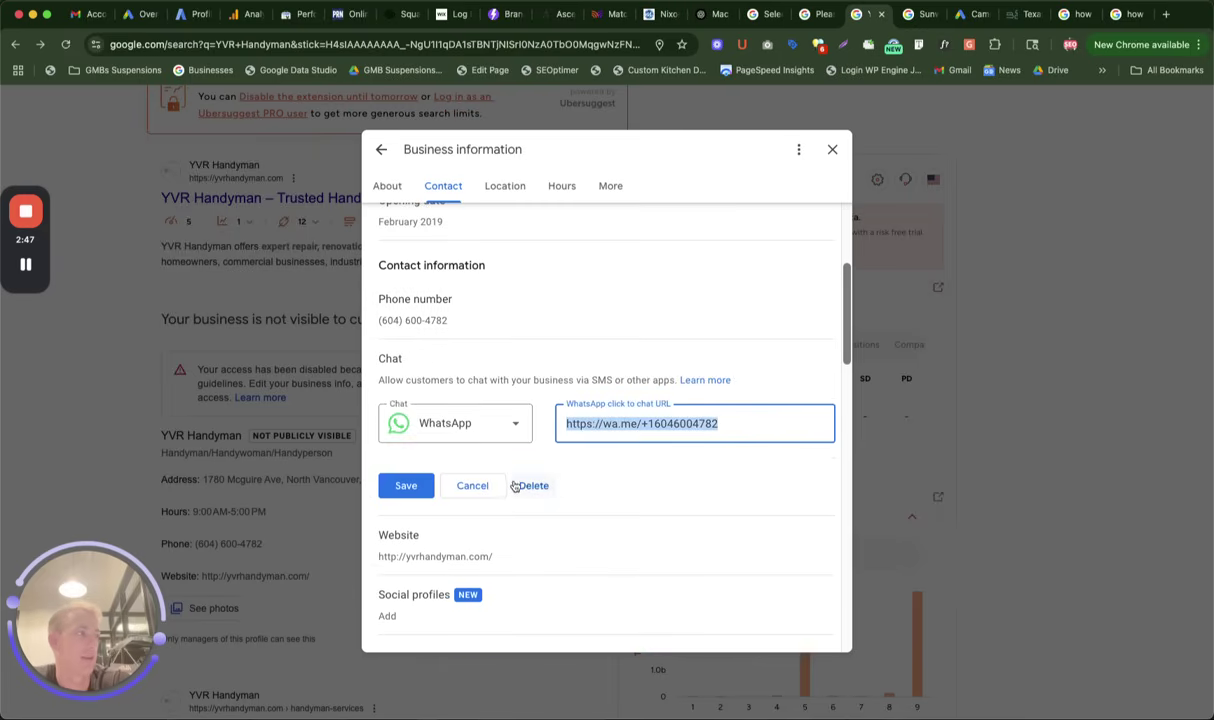
{"action": "left_click", "coordinate": [518, 486]}
{"action": "left_click", "coordinate": [491, 485]}
- Scroll through the Contact and More sections, then close the business information panel
{"action": "scroll", "coordinate": [491, 485], "scroll_direction": "down", "scroll_amount": 10}
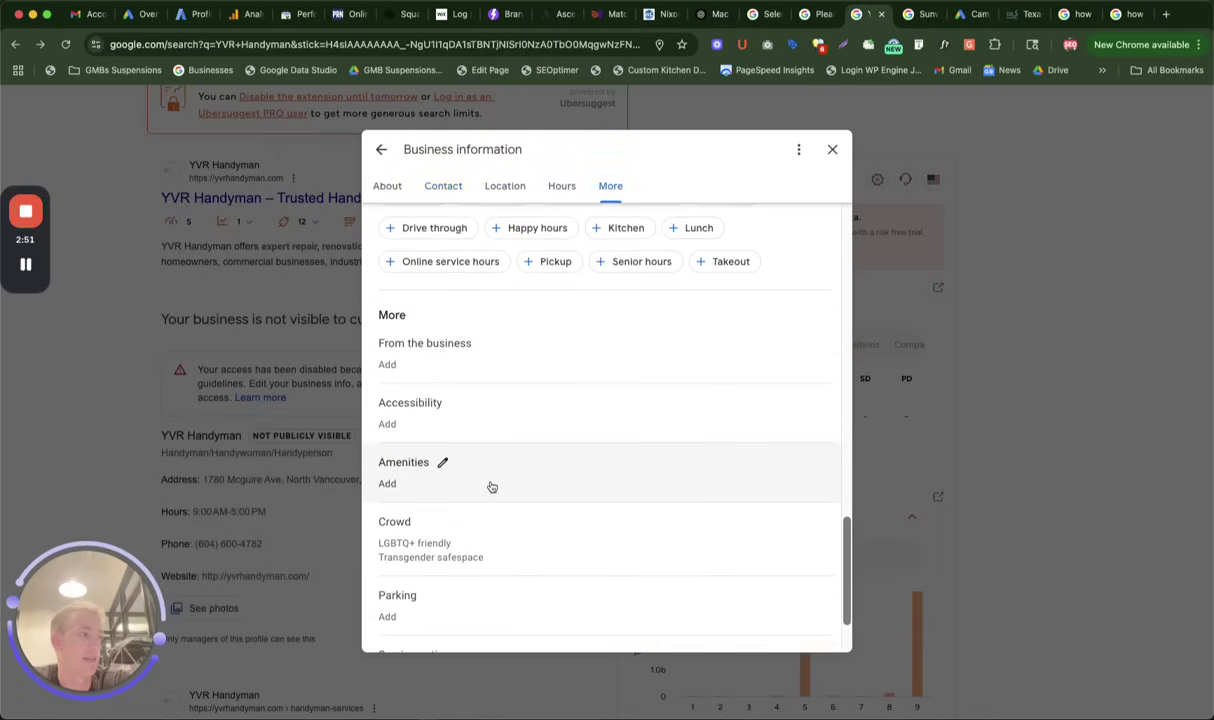
{"action": "scroll", "coordinate": [491, 486], "scroll_direction": "down", "scroll_amount": 2}
{"action": "scroll", "coordinate": [491, 486], "scroll_direction": "up", "scroll_amount": 2}
{"action": "scroll", "coordinate": [491, 487], "scroll_direction": "down", "scroll_amount": 2}
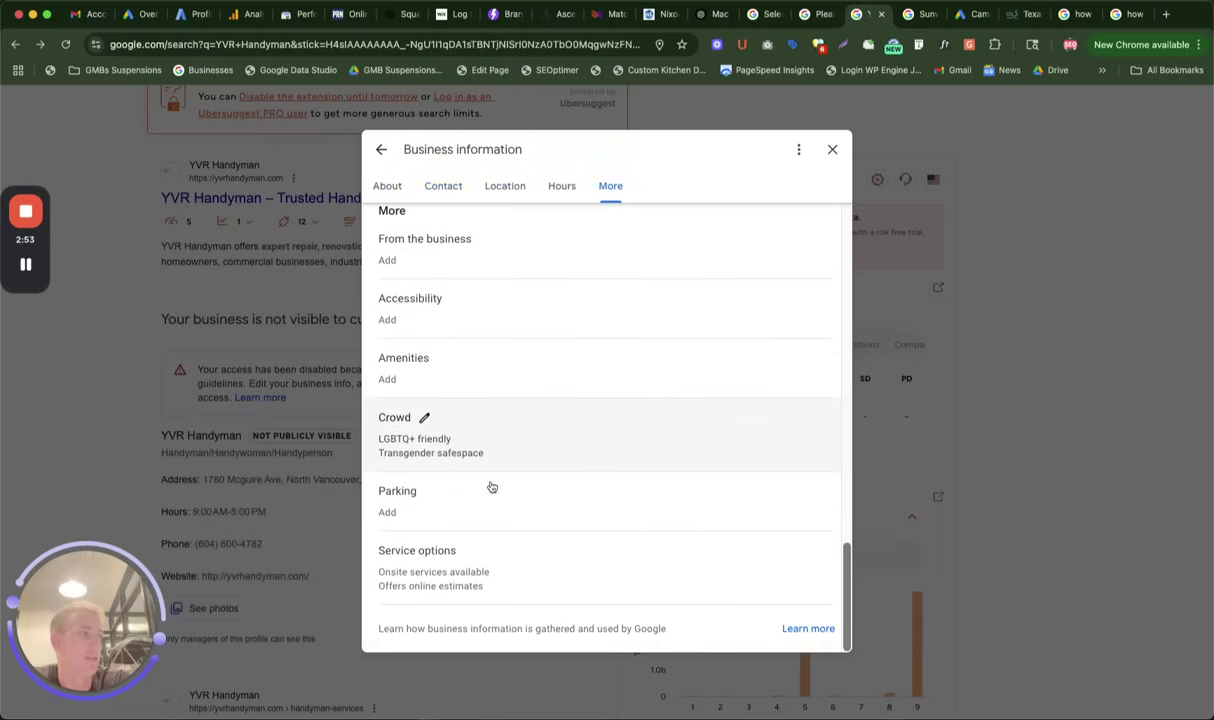
{"action": "scroll", "coordinate": [491, 487], "scroll_direction": "up", "scroll_amount": 15}
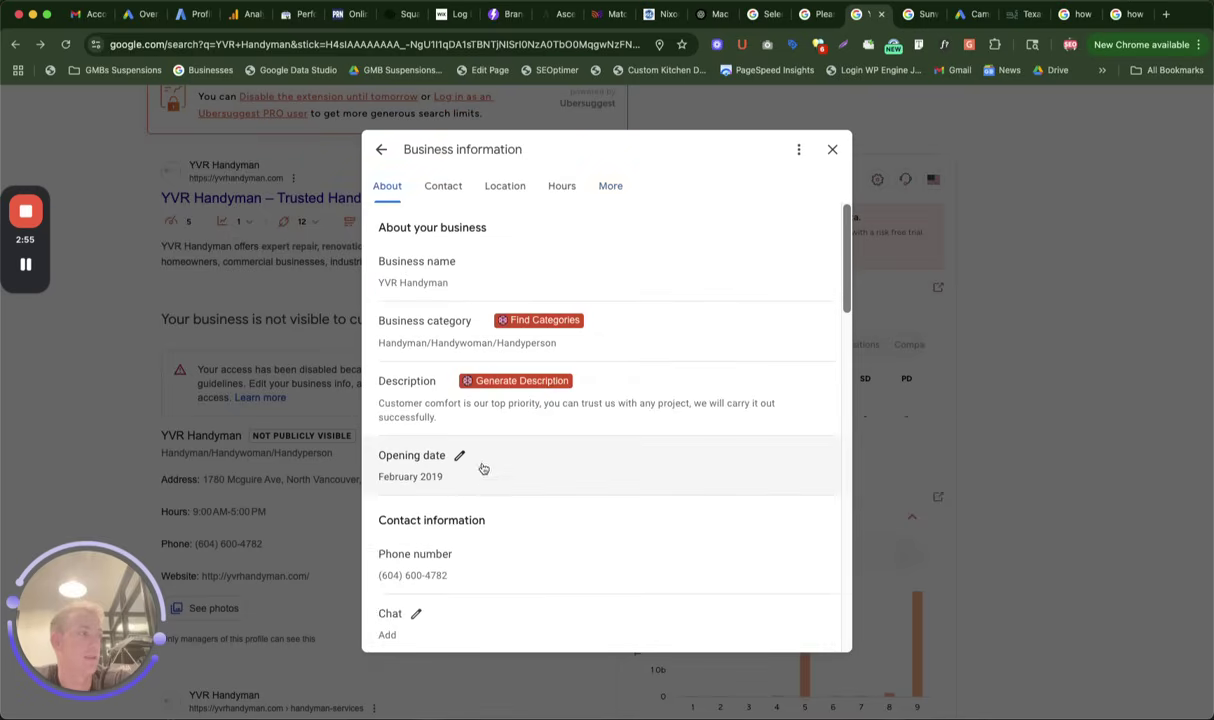
{"action": "left_click", "coordinate": [832, 149]}
- On the Sunwise Store verification step, enter the business phone number for receiving a code
{"action": "left_click", "coordinate": [920, 14]}
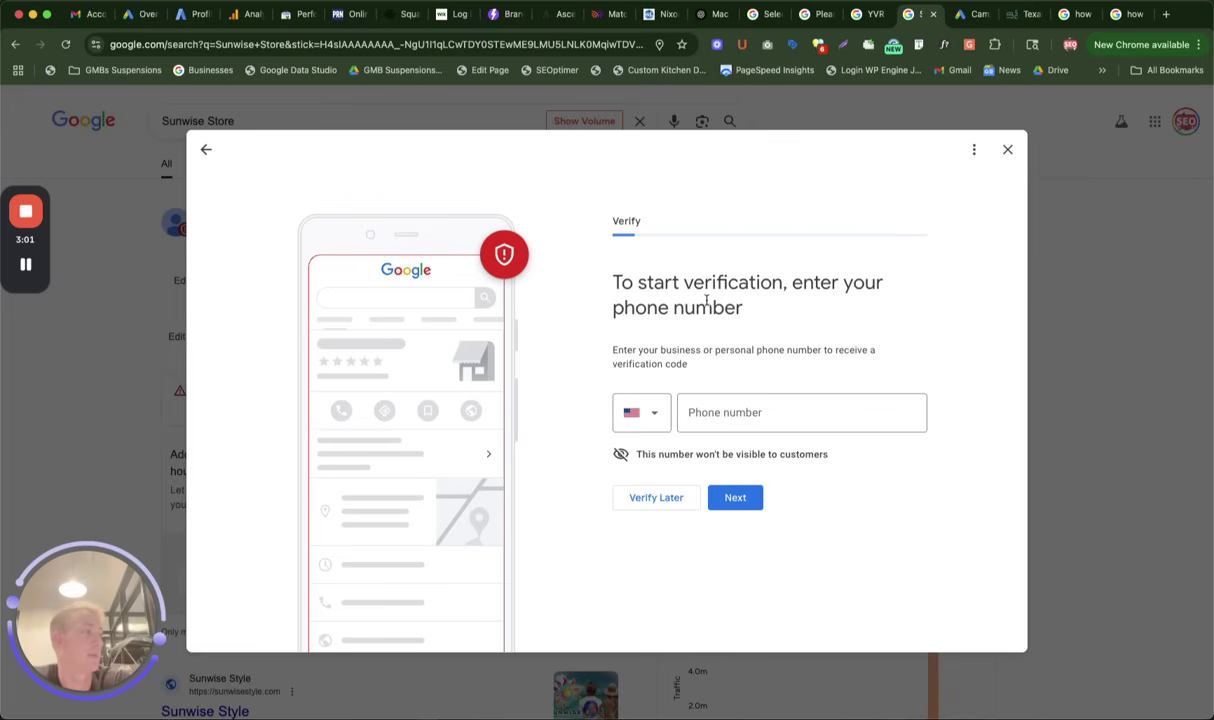
{"action": "left_click", "coordinate": [732, 416]}
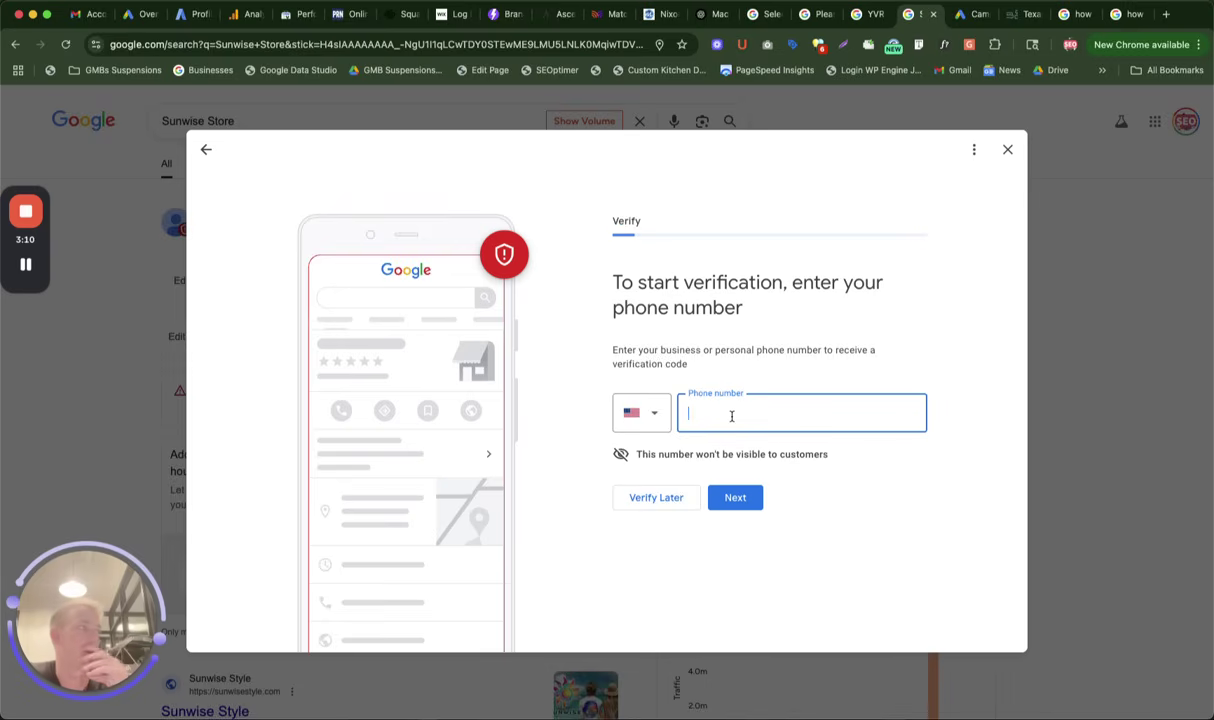
{"action": "triple_click", "coordinate": [703, 453]}
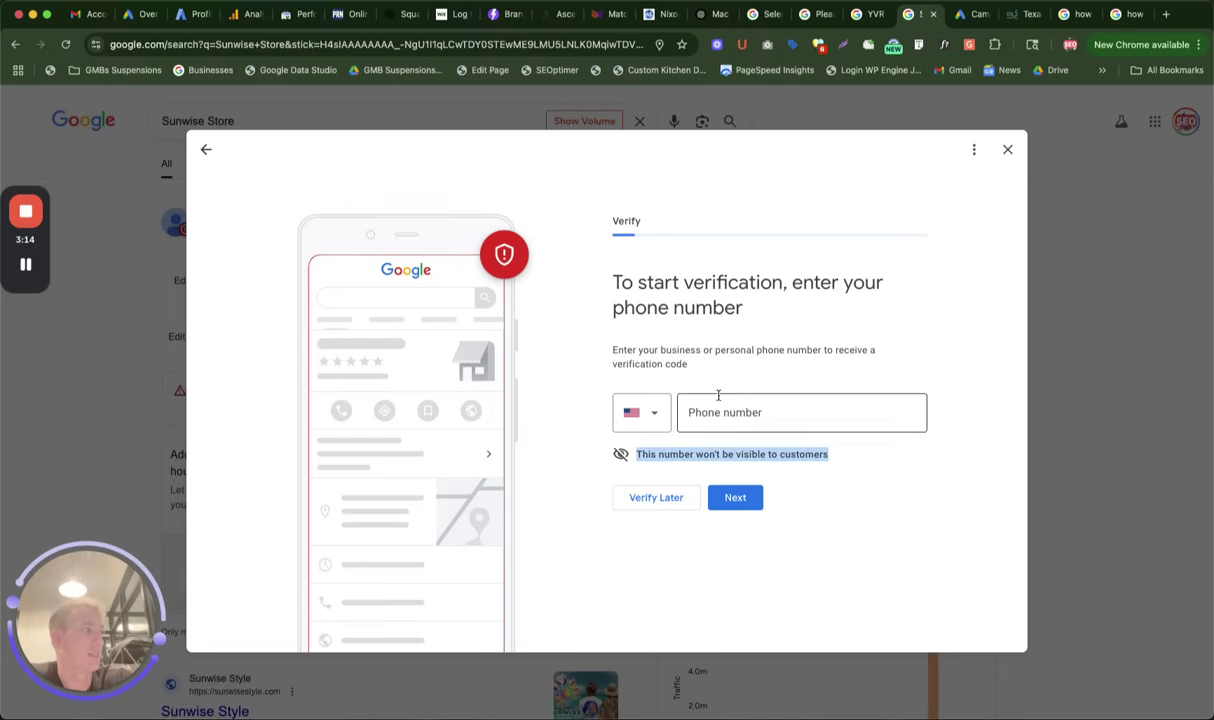
{"action": "left_click", "coordinate": [708, 410]}
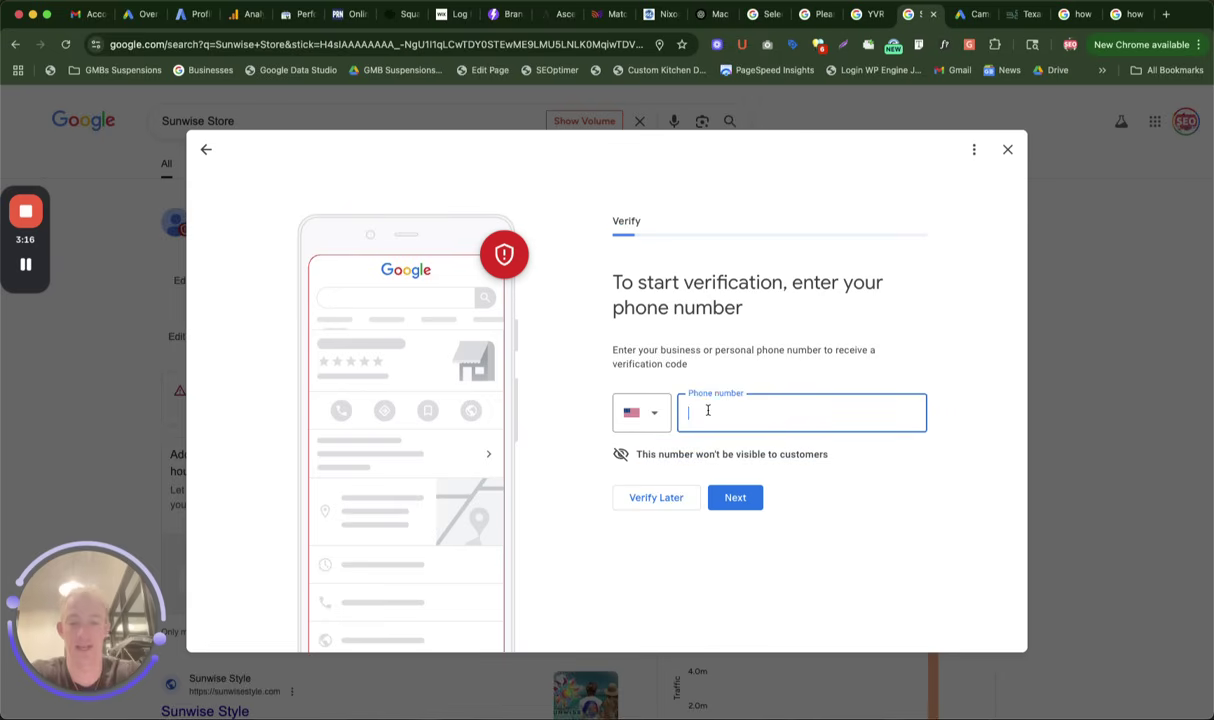
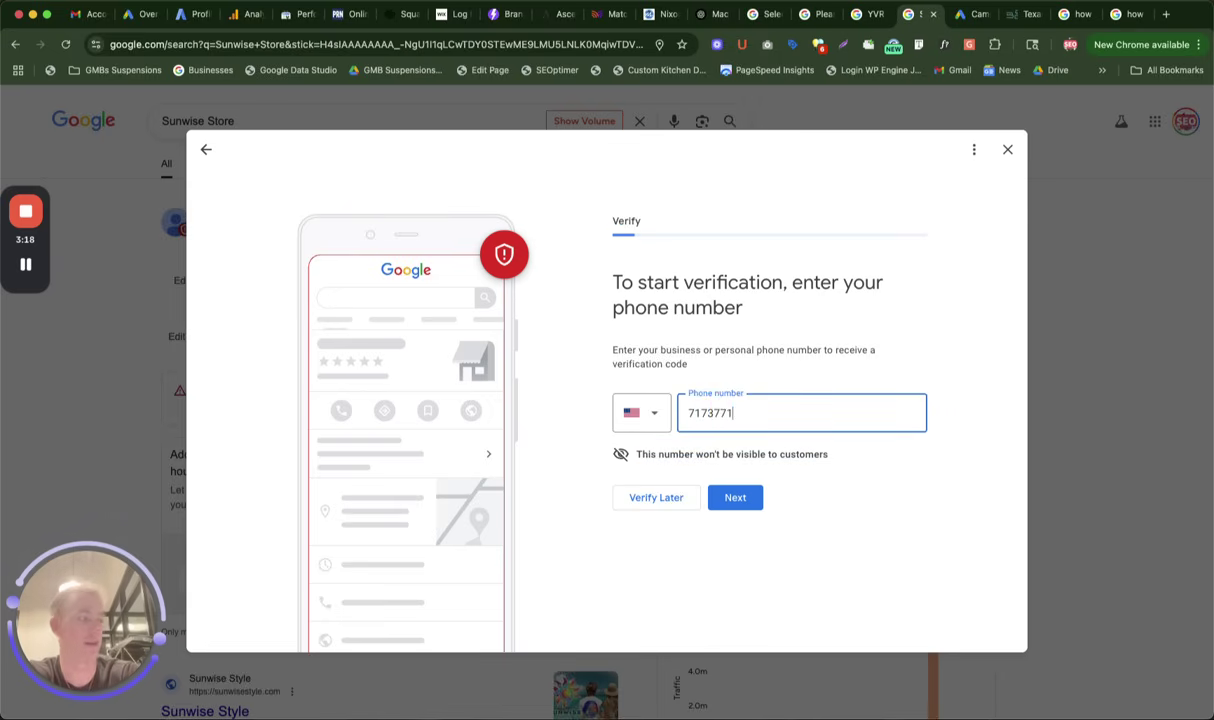
- Submit the phone number and request the verification code by text message
{"action": "left_click", "coordinate": [735, 497]}
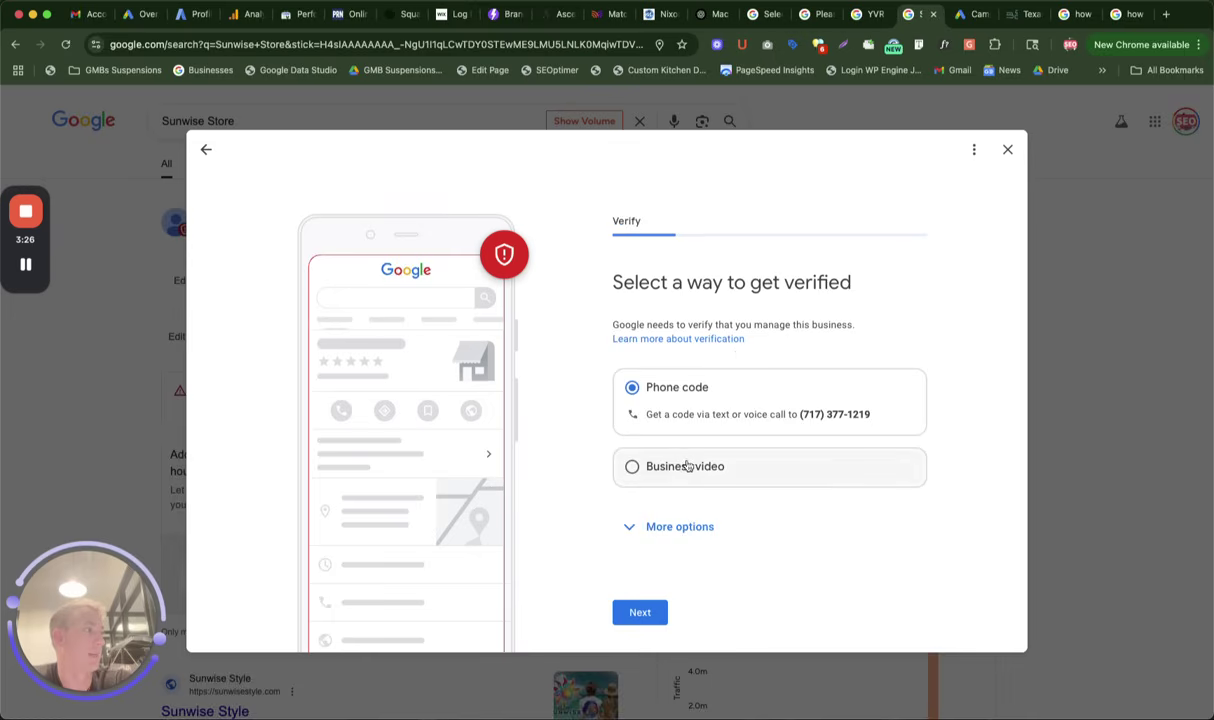
{"action": "left_click", "coordinate": [641, 612]}
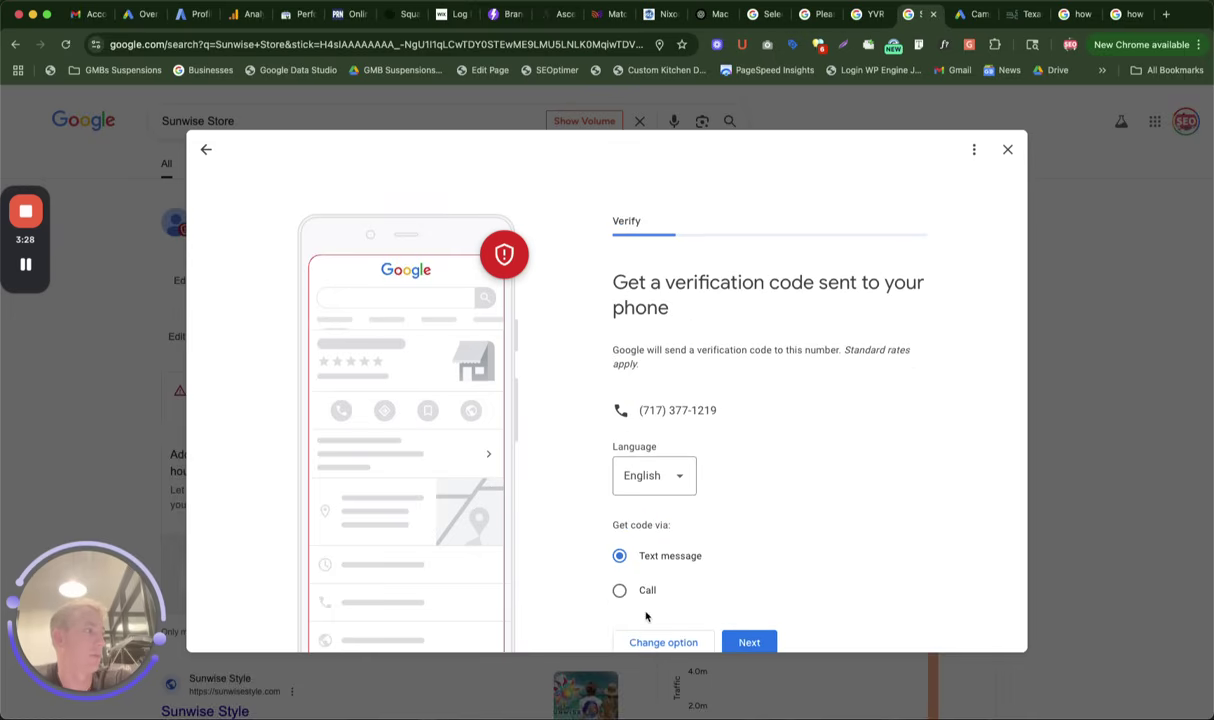
{"action": "scroll", "coordinate": [726, 591], "scroll_direction": "down", "scroll_amount": 1}
{"action": "left_click", "coordinate": [750, 614]}
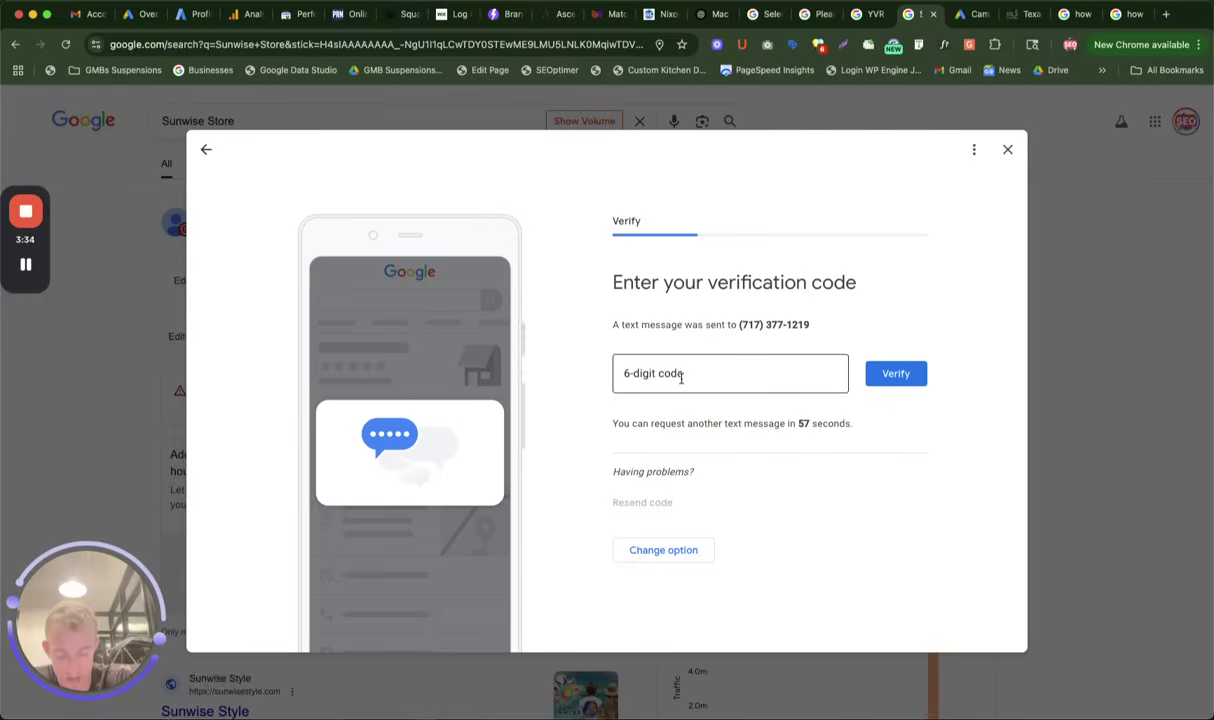
- Enter the texted verification code and submit it for Google's review
{"action": "left_click", "coordinate": [680, 374]}
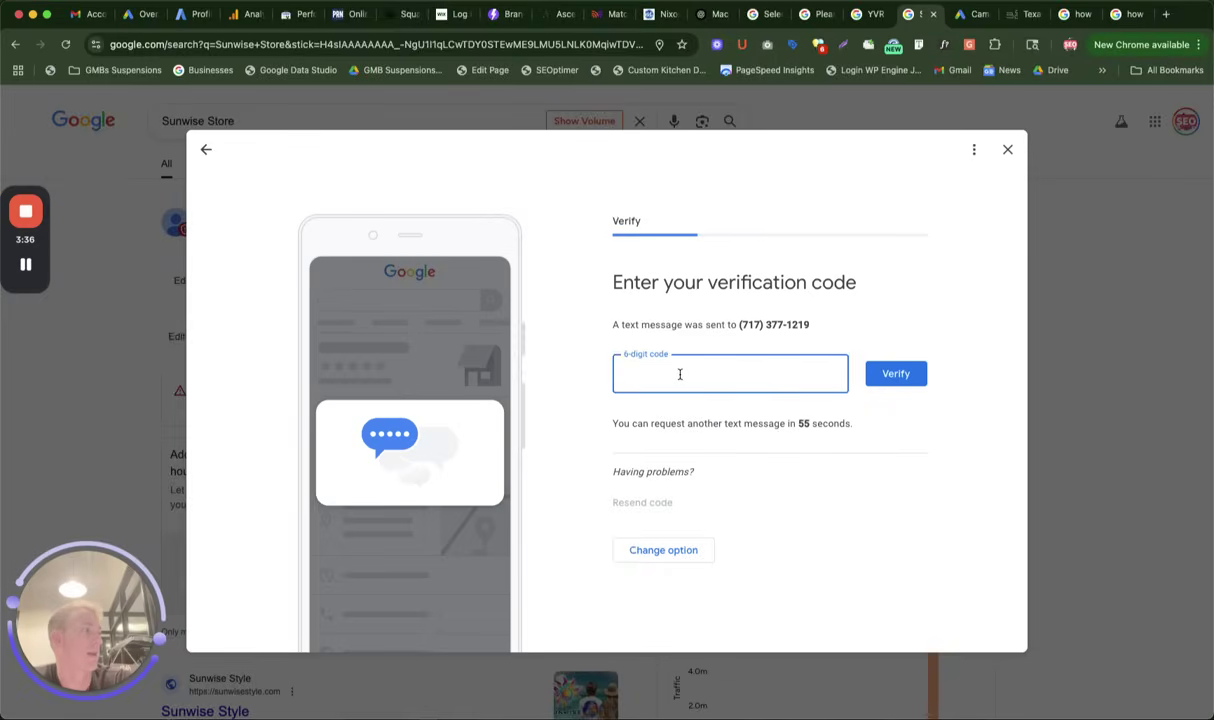
{"action": "scroll", "coordinate": [680, 374], "scroll_direction": "down", "scroll_amount": 1}
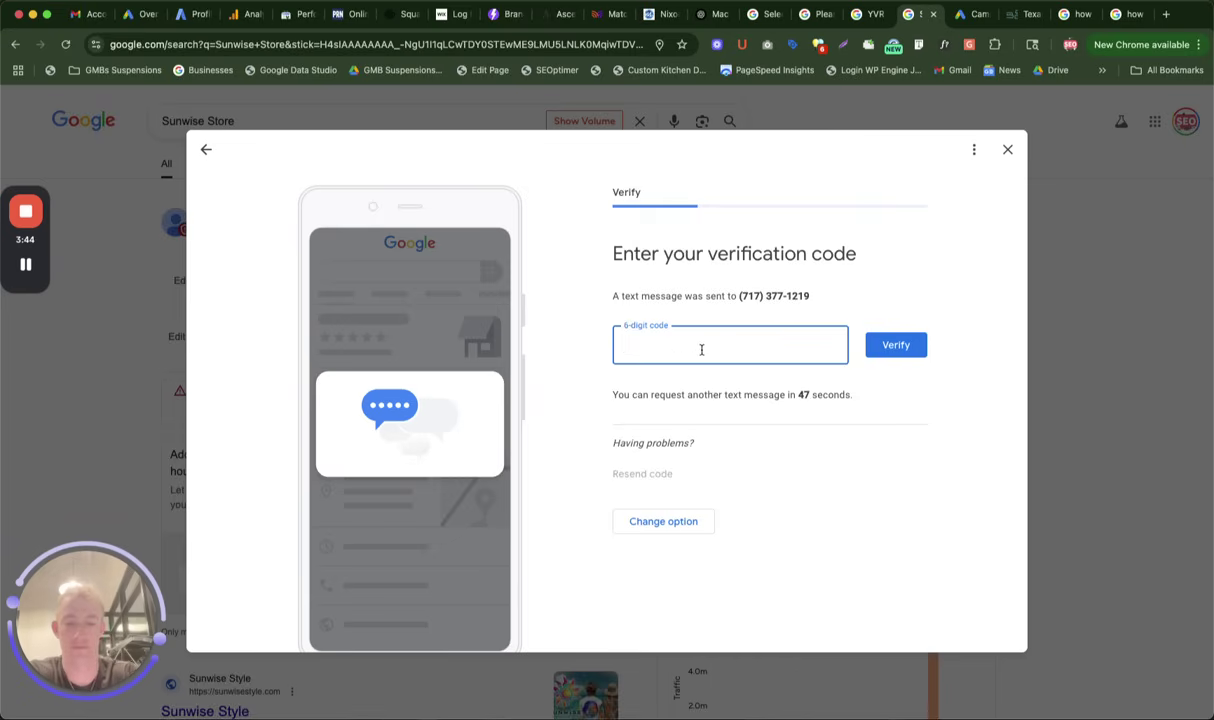
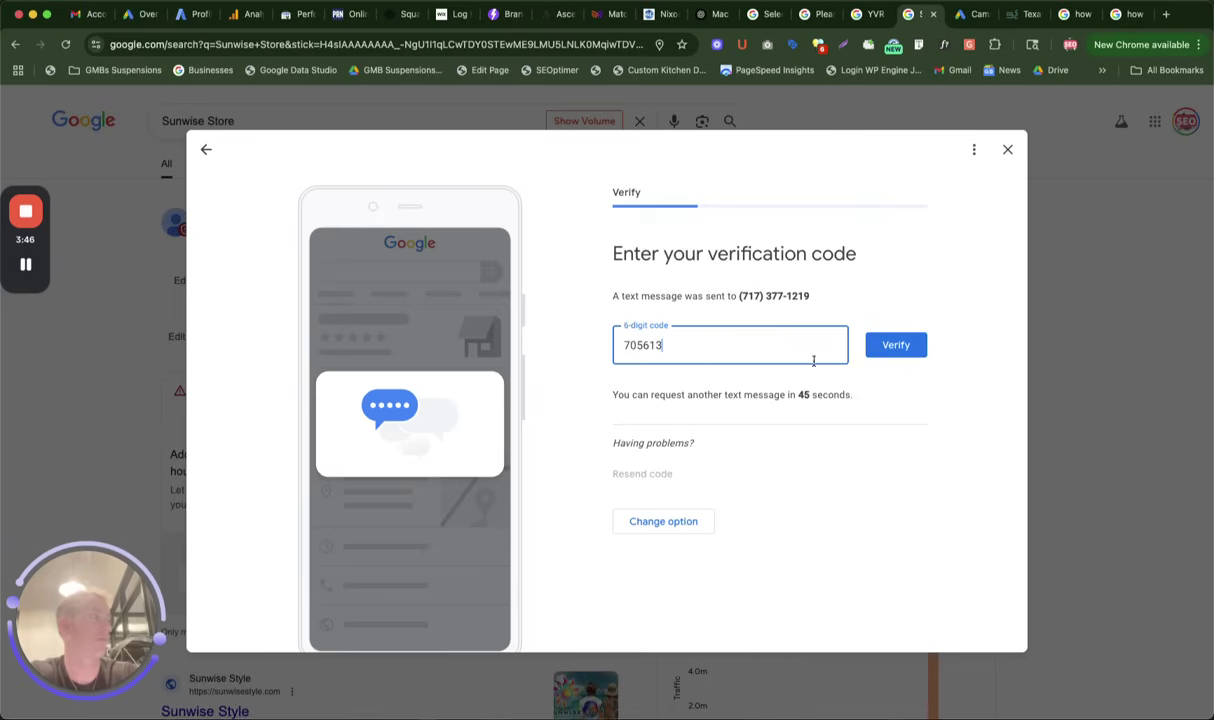
{"action": "left_click", "coordinate": [882, 348]}
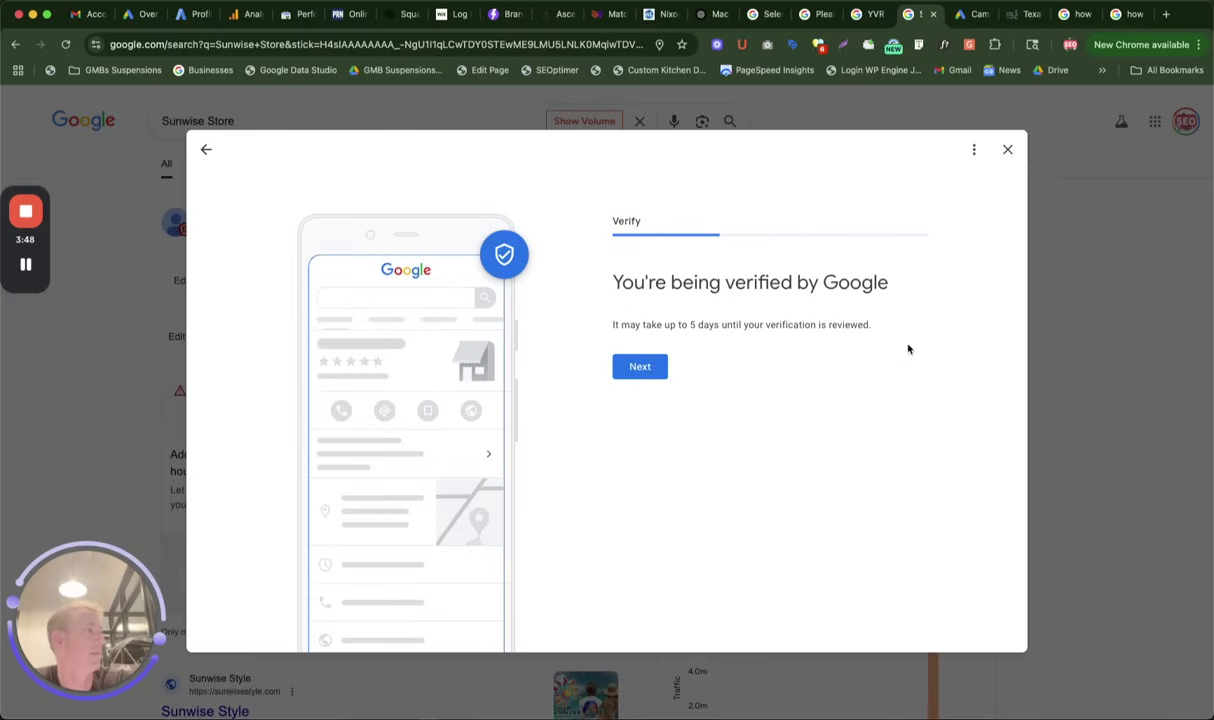
- Continue past the 5-day review notice and skip adding business hours and a business description
{"action": "triple_click", "coordinate": [756, 301]}
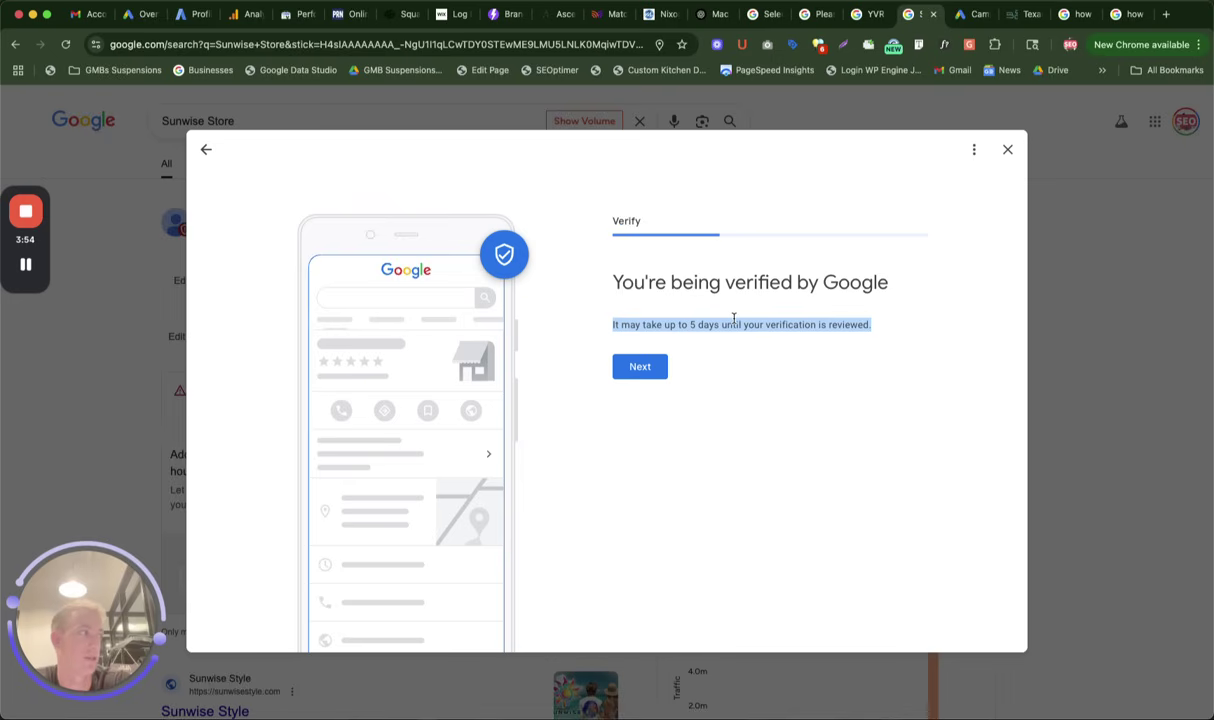
{"action": "left_click", "coordinate": [651, 377]}
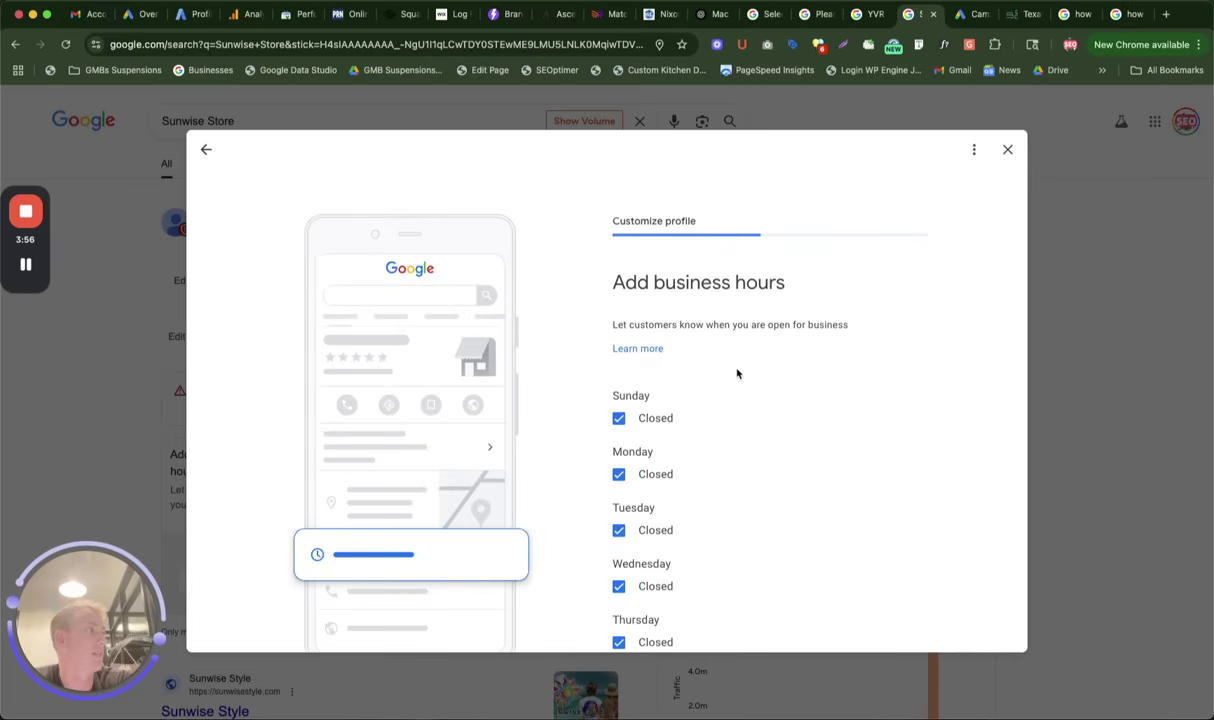
{"action": "scroll", "coordinate": [667, 550], "scroll_direction": "down", "scroll_amount": 3}
{"action": "left_click", "coordinate": [639, 645]}
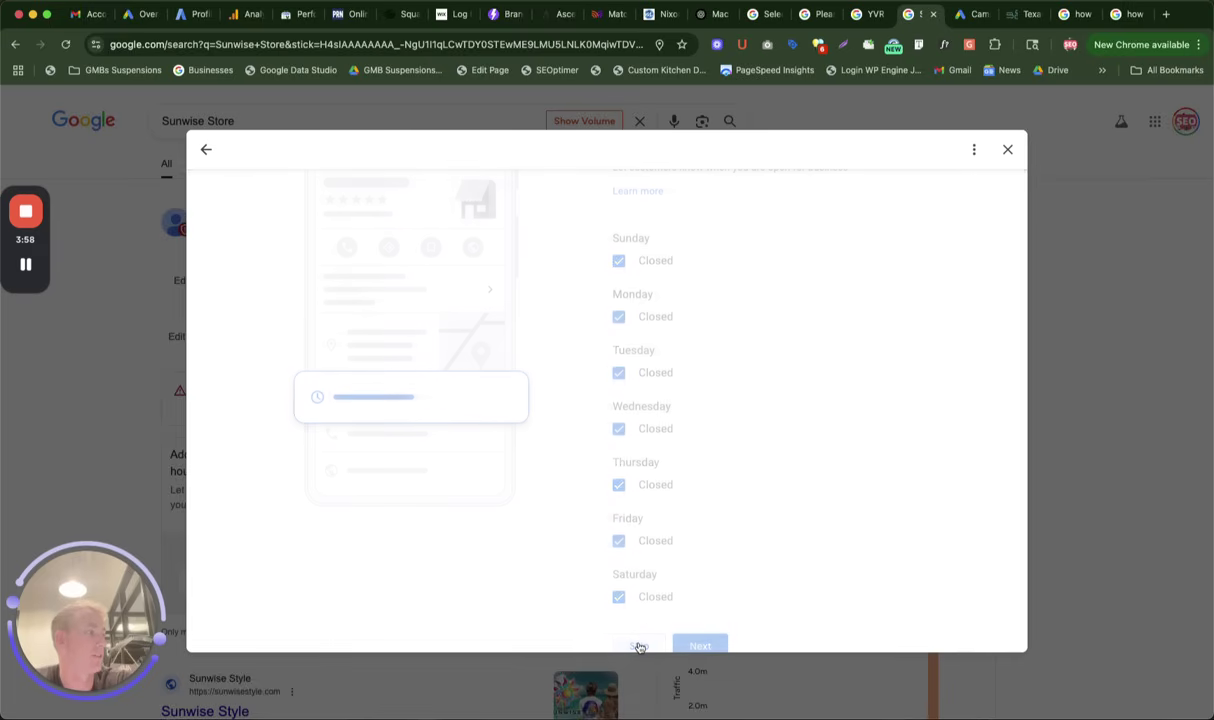
{"action": "left_click", "coordinate": [696, 493]}
{"action": "scroll", "coordinate": [697, 499], "scroll_direction": "down", "scroll_amount": 1}
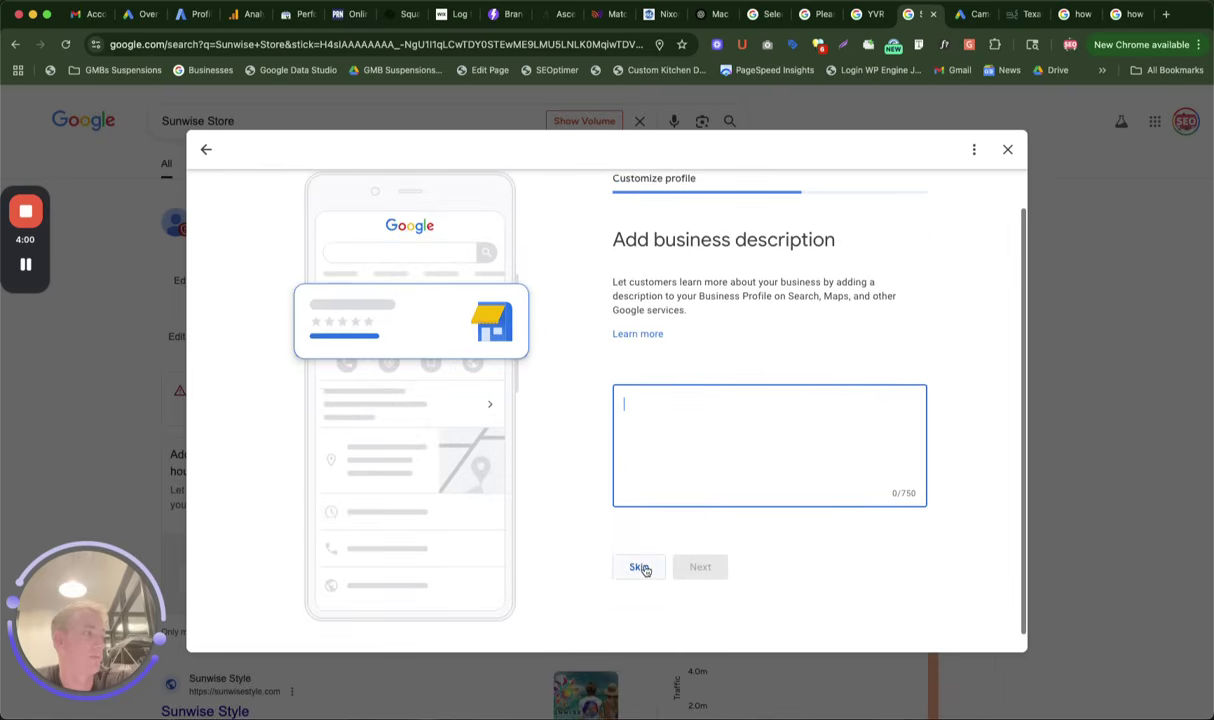
{"action": "double_click", "coordinate": [904, 494]}
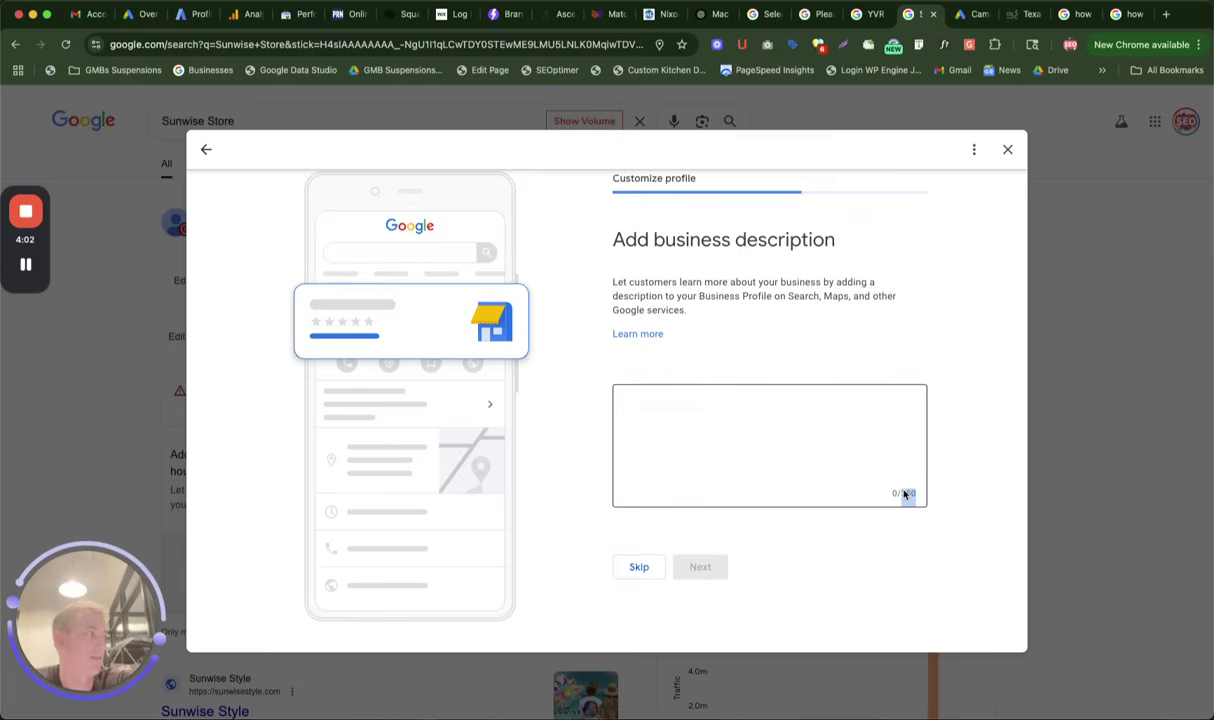
{"action": "left_click", "coordinate": [639, 566]}
- Skip the photos and Google Workspace offers, then switch to the Texas City Discount Furniture tab
{"action": "scroll", "coordinate": [802, 380], "scroll_direction": "down", "scroll_amount": 3}
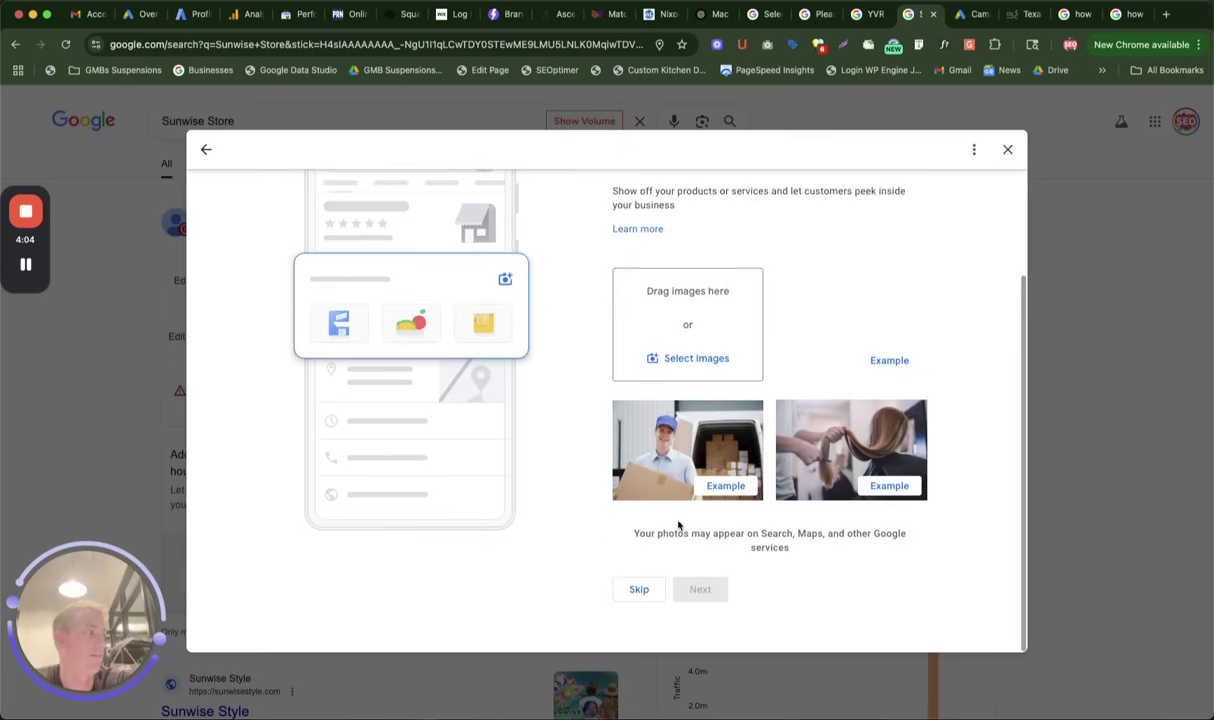
{"action": "left_click", "coordinate": [639, 587]}
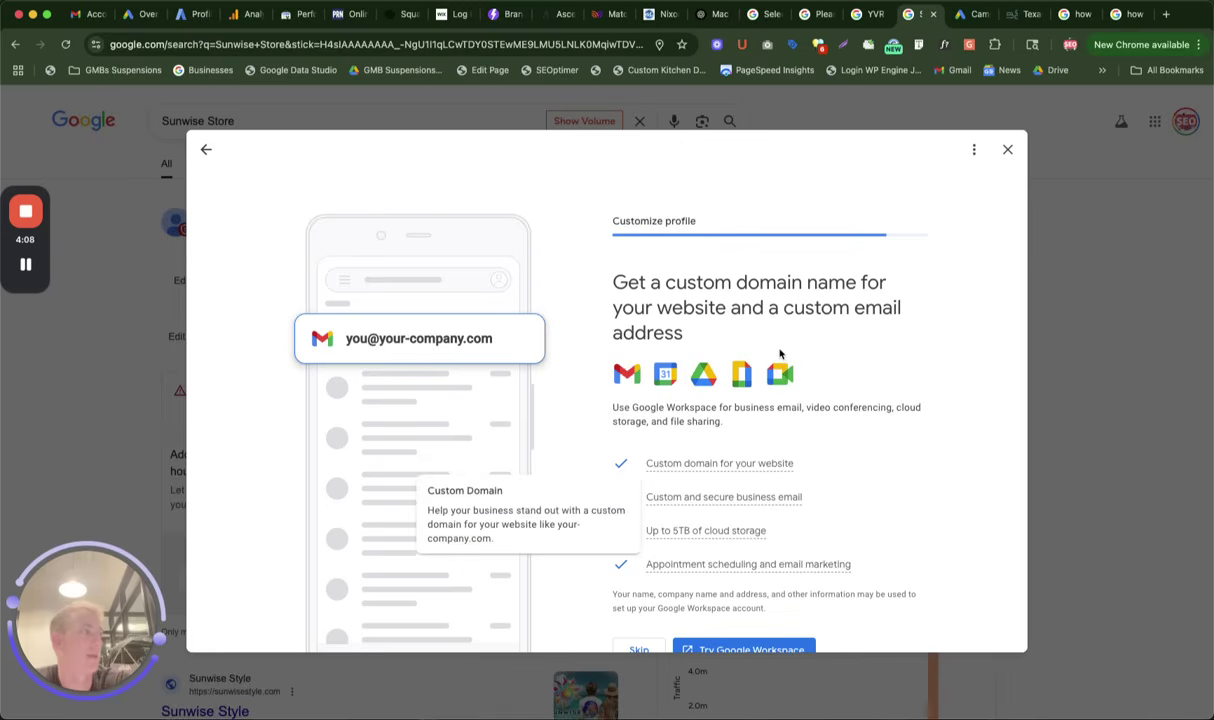
{"action": "scroll", "coordinate": [786, 352], "scroll_direction": "down", "scroll_amount": 2}
{"action": "triple_click", "coordinate": [700, 192]}
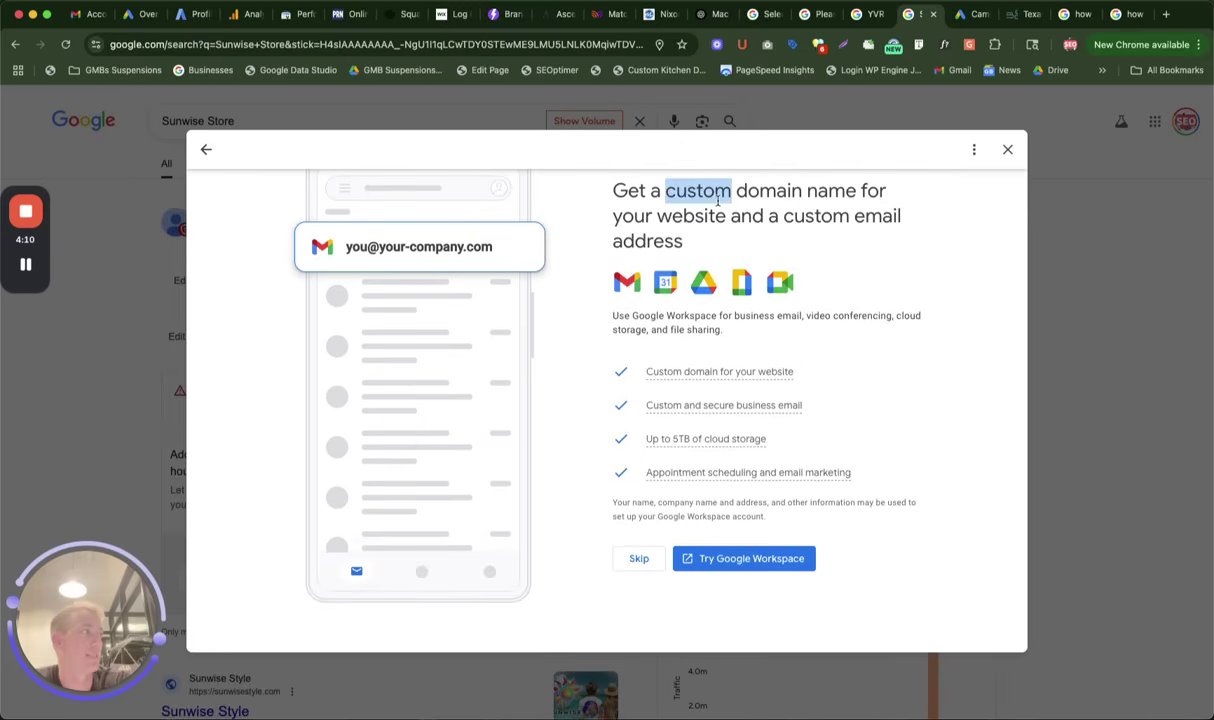
{"action": "left_click_drag", "start_coordinate": [728, 240], "coordinate": [737, 193]}
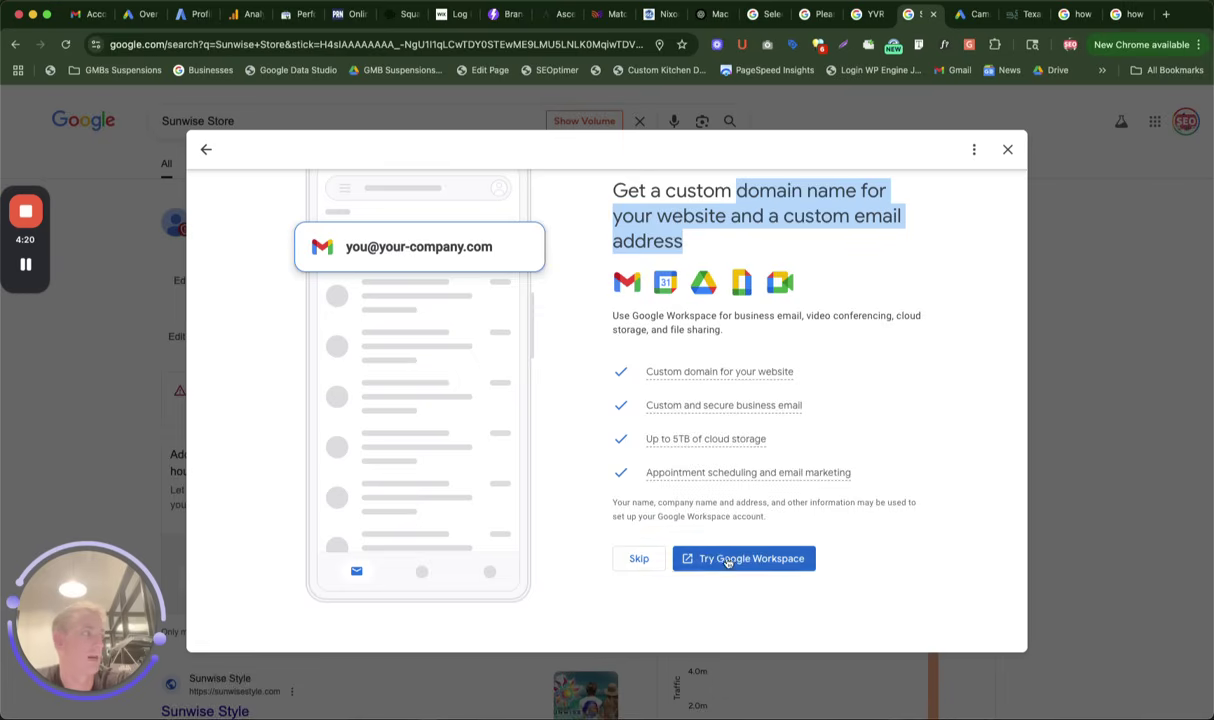
{"action": "left_click", "coordinate": [643, 560]}
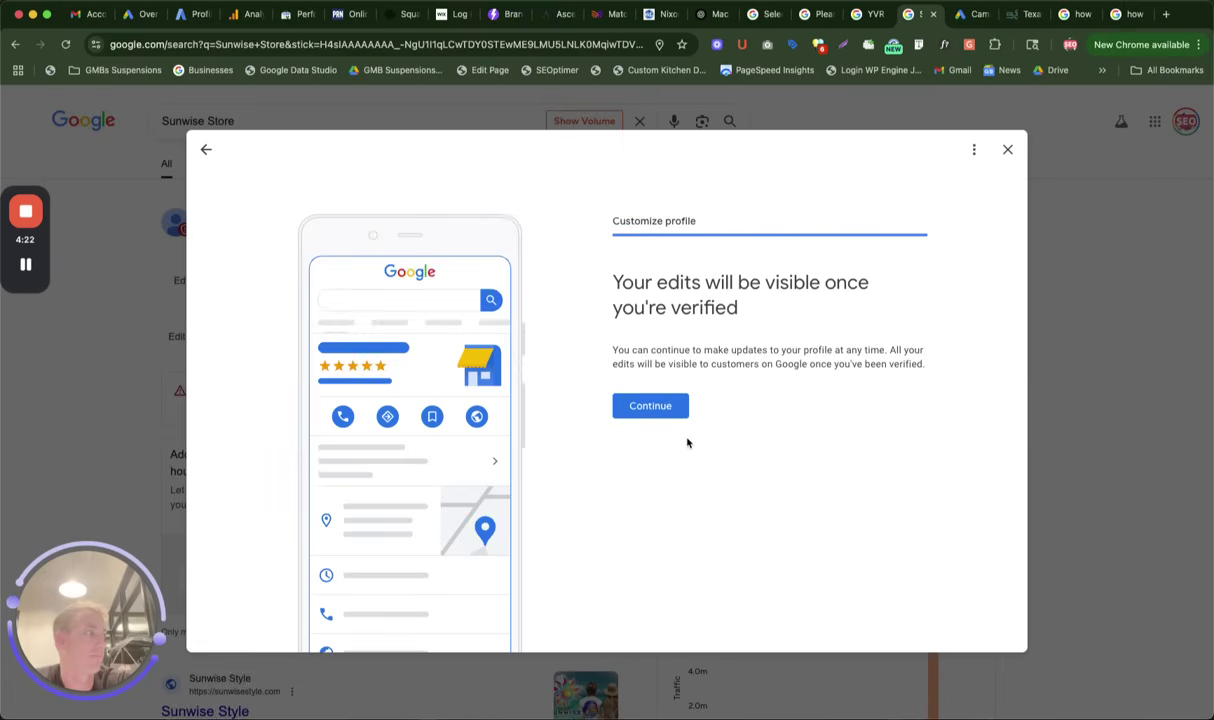
{"action": "left_click", "coordinate": [645, 400]}
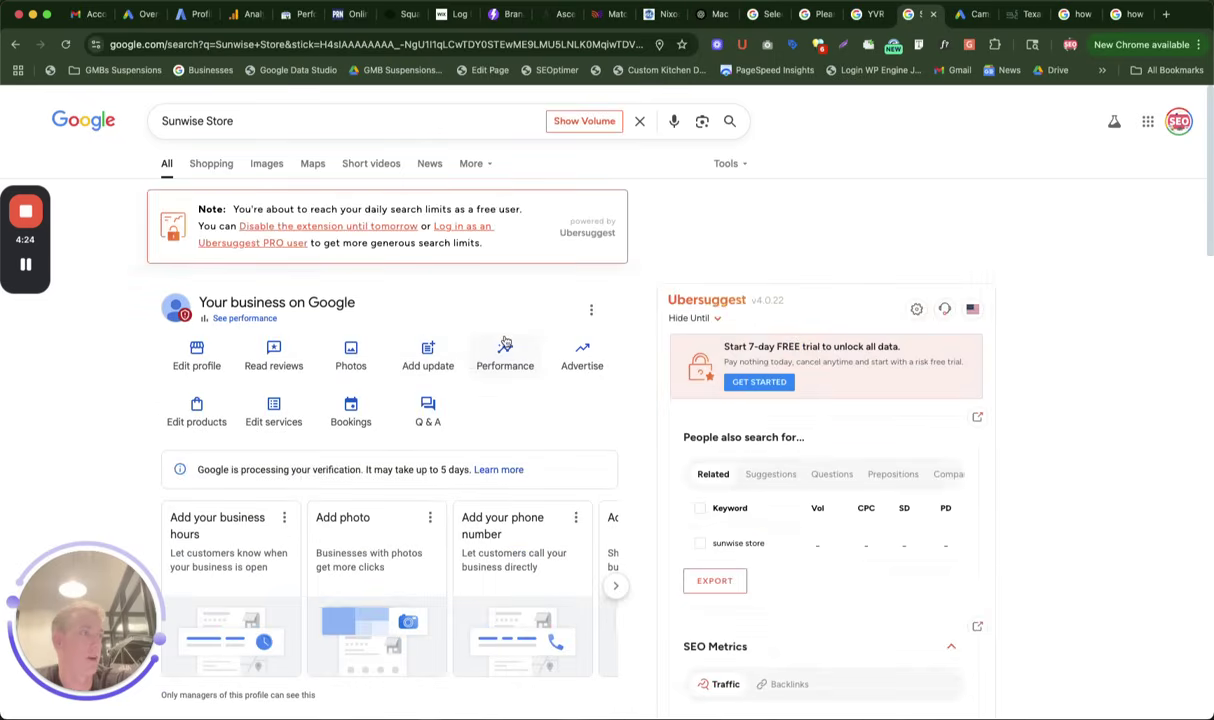
{"action": "triple_click", "coordinate": [327, 465]}
{"action": "left_click", "coordinate": [331, 469]}
{"action": "left_click", "coordinate": [1022, 14]}
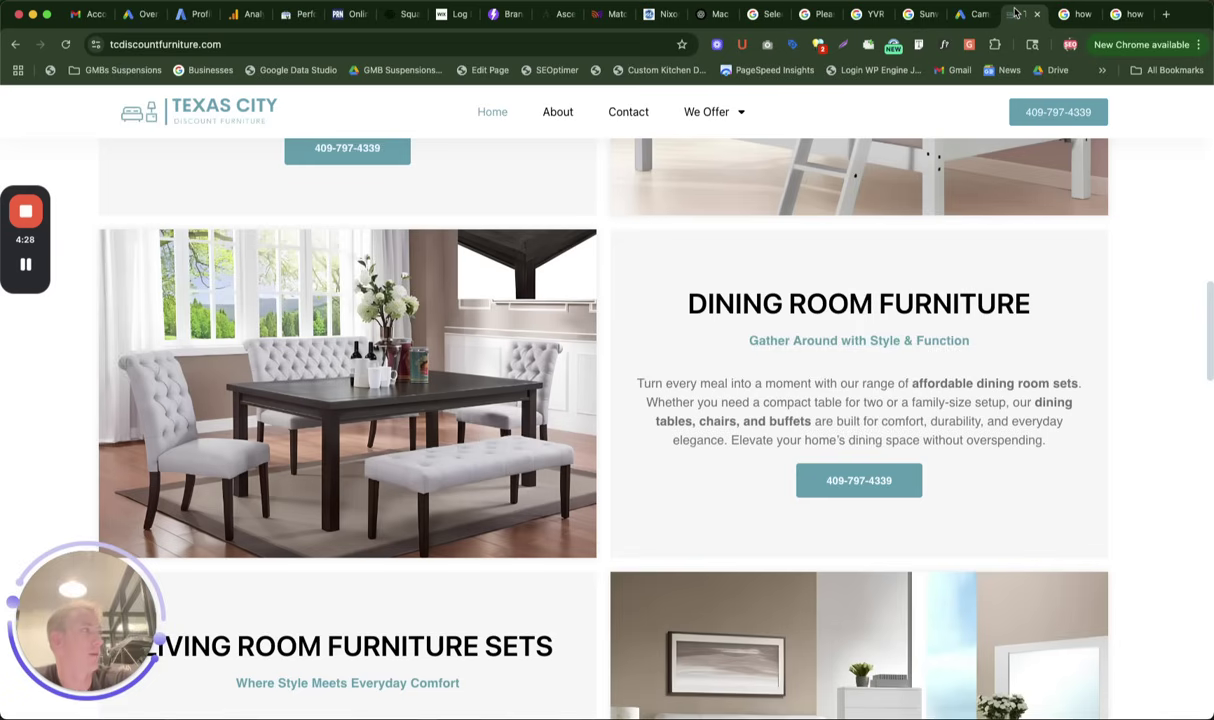
- Paste and send 'how to verify my suspended google business profile' in the ChatGPT conversation
{"action": "left_click", "coordinate": [712, 14]}
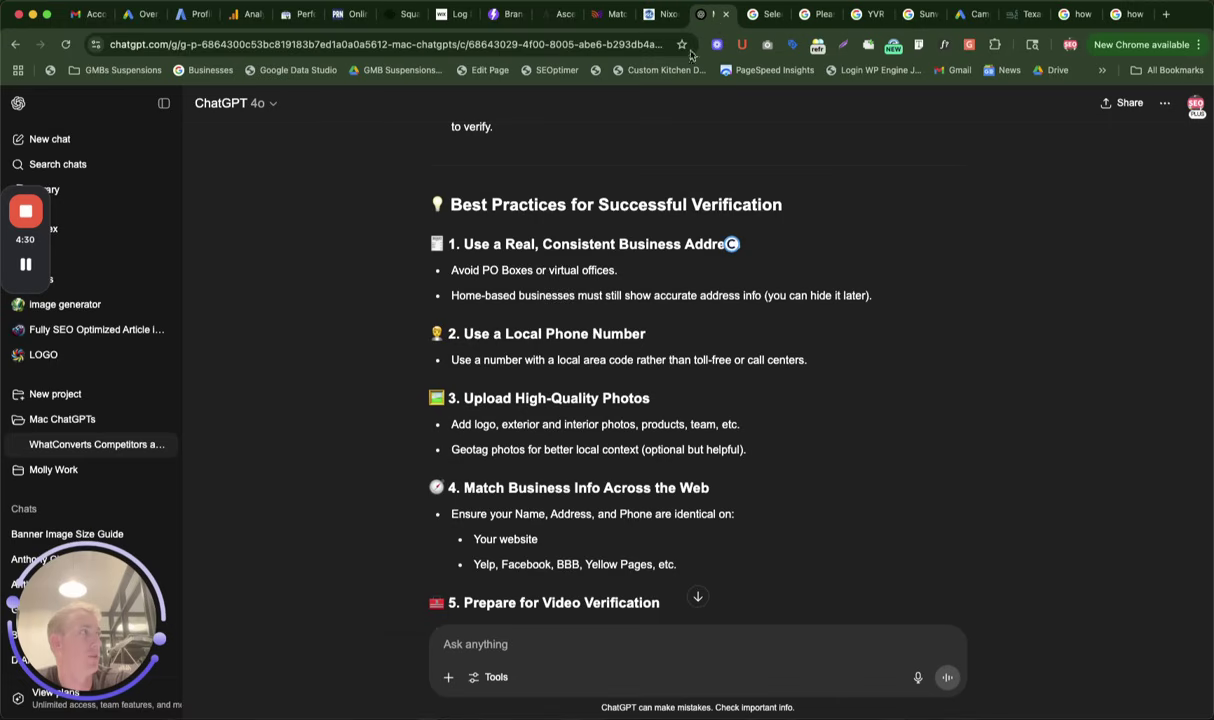
{"action": "scroll", "coordinate": [597, 229], "scroll_direction": "down", "scroll_amount": 1}
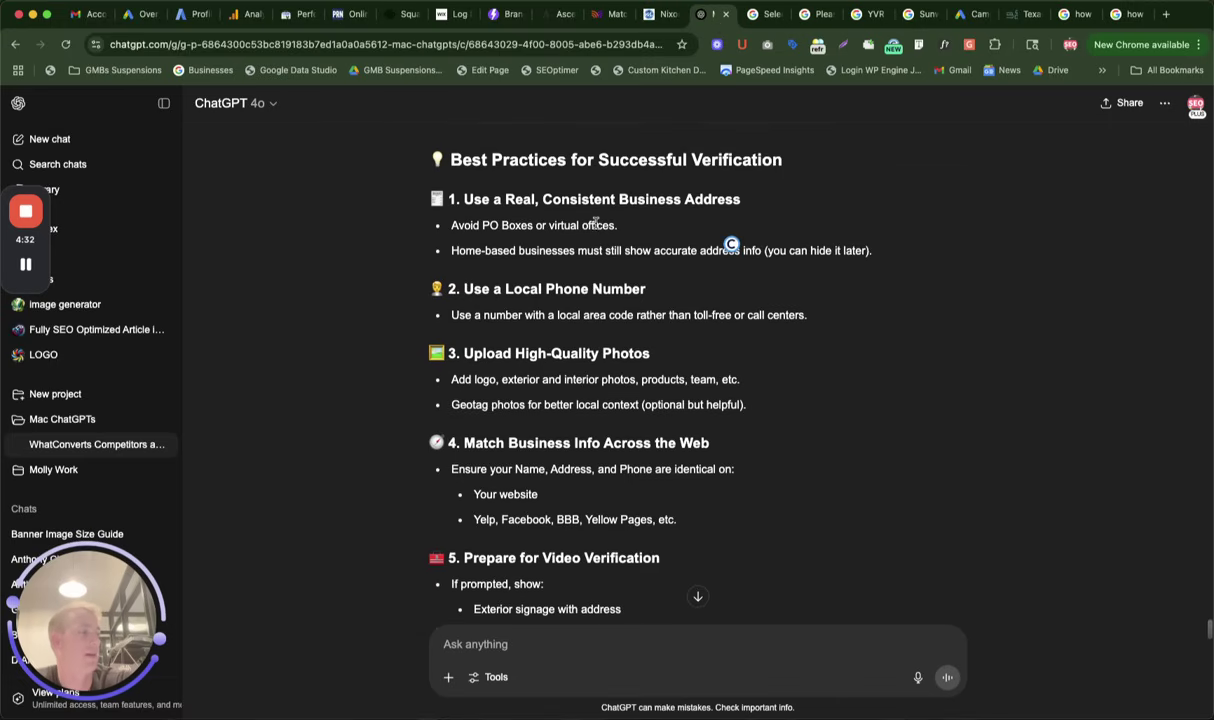
{"action": "left_click", "coordinate": [491, 645]}
{"action": "type", "text": "how to verify my suspended google business profile"}
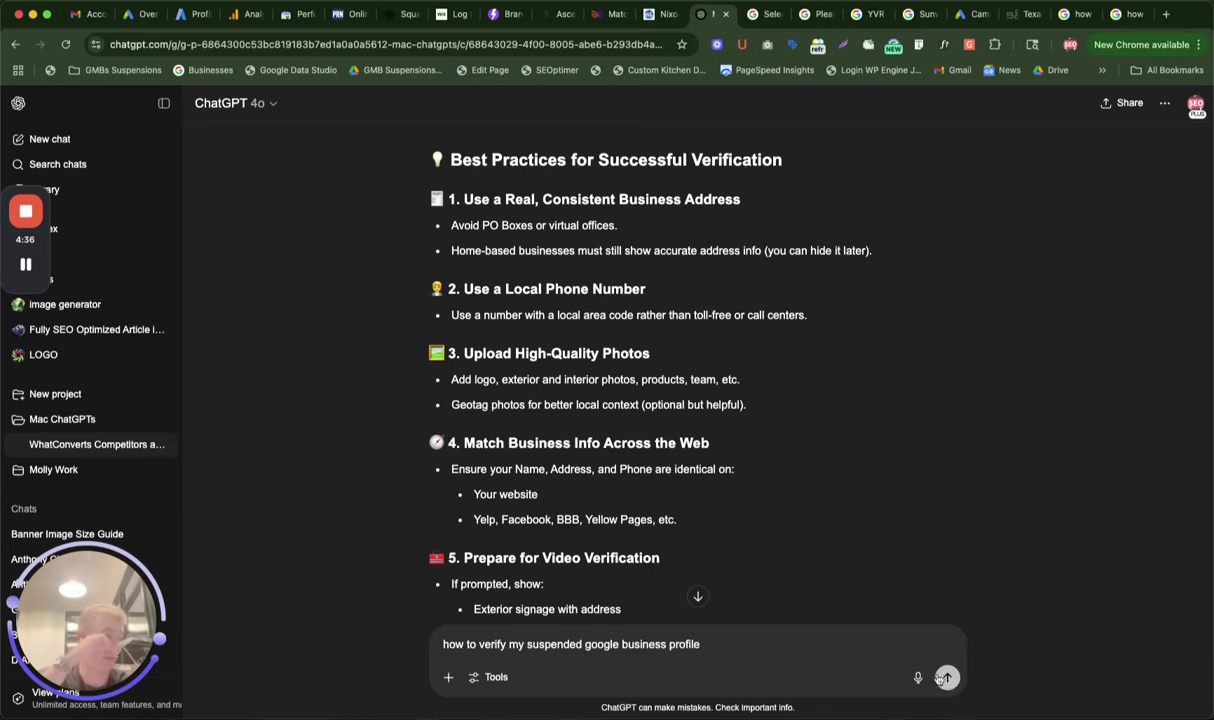
{"action": "key", "text": "Return"}
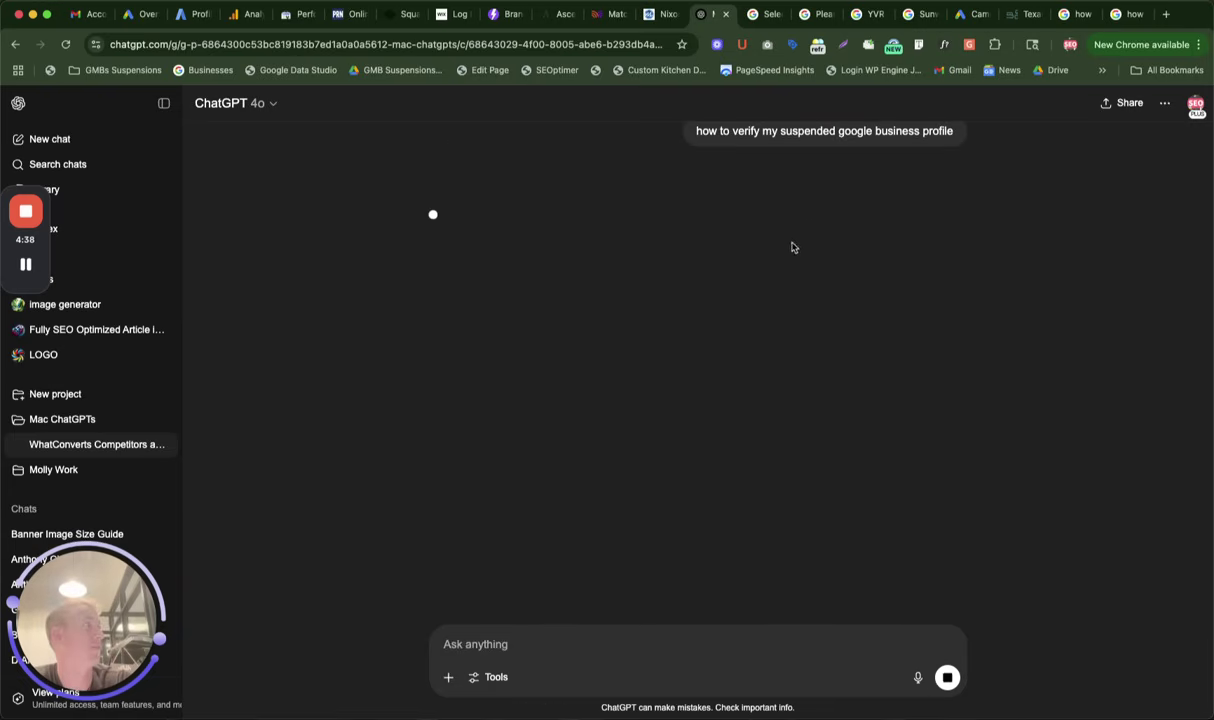
- Expand the Google answers on suspension length, unsuspending an account, and reclaiming a Business Profile
{"action": "left_click", "coordinate": [1078, 14]}
{"action": "scroll", "coordinate": [546, 287], "scroll_direction": "down", "scroll_amount": 5}
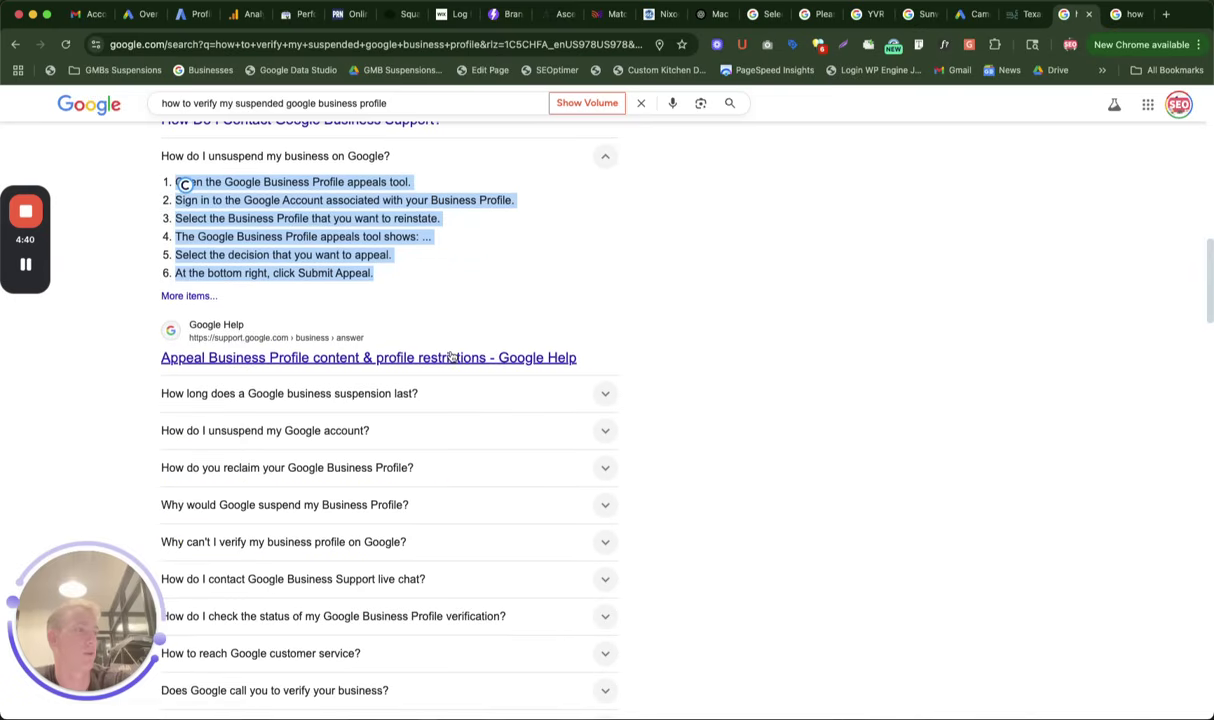
{"action": "left_click", "coordinate": [402, 374]}
{"action": "scroll", "coordinate": [404, 376], "scroll_direction": "down", "scroll_amount": 1}
{"action": "scroll", "coordinate": [380, 380], "scroll_direction": "down", "scroll_amount": 2}
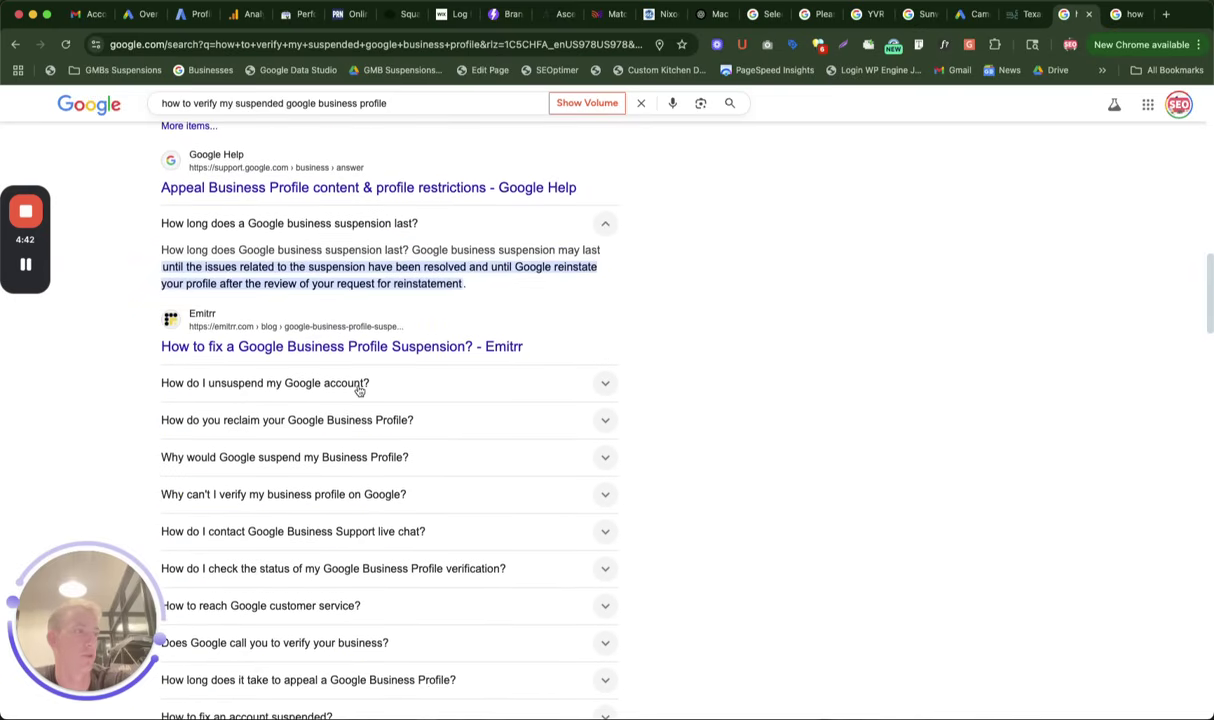
{"action": "left_click", "coordinate": [360, 387]}
{"action": "scroll", "coordinate": [355, 400], "scroll_direction": "down", "scroll_amount": 2}
{"action": "left_click", "coordinate": [333, 485]}
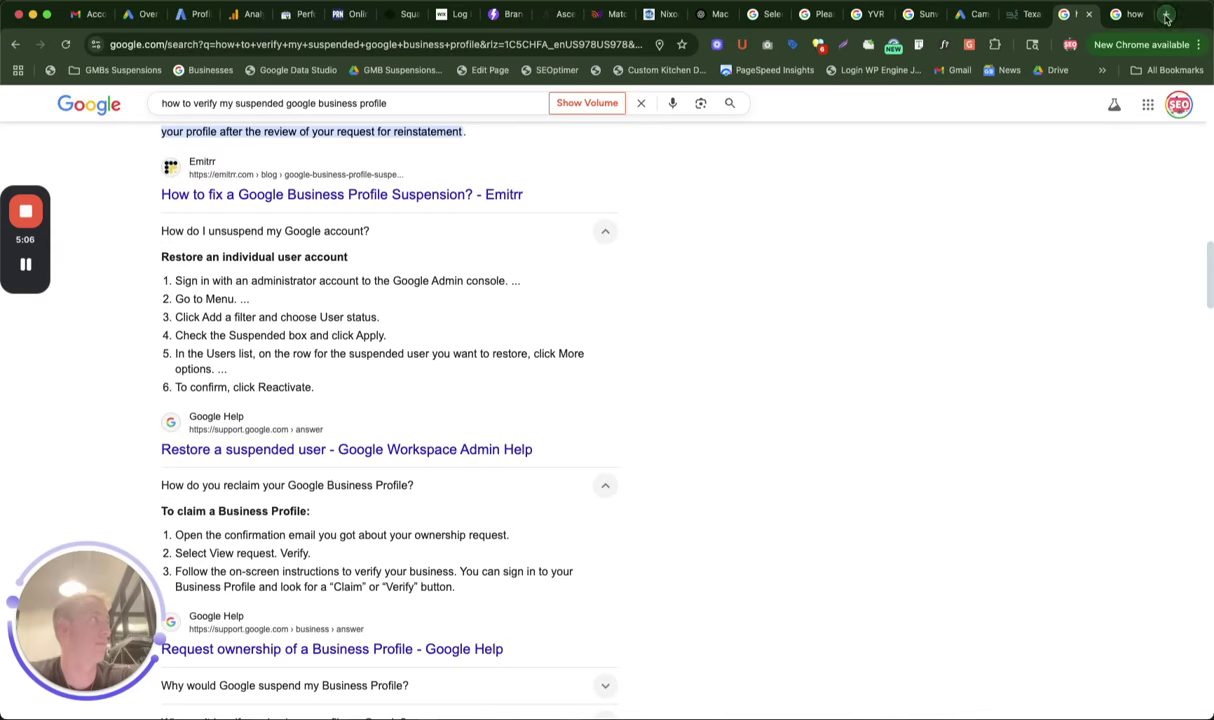
- Open fixmygooglelisting.com in a new browser tab
{"action": "left_click", "coordinate": [1166, 15]}
{"action": "type", "text": "fixmygooglelisting.com"}
{"action": "key", "text": "Return"}
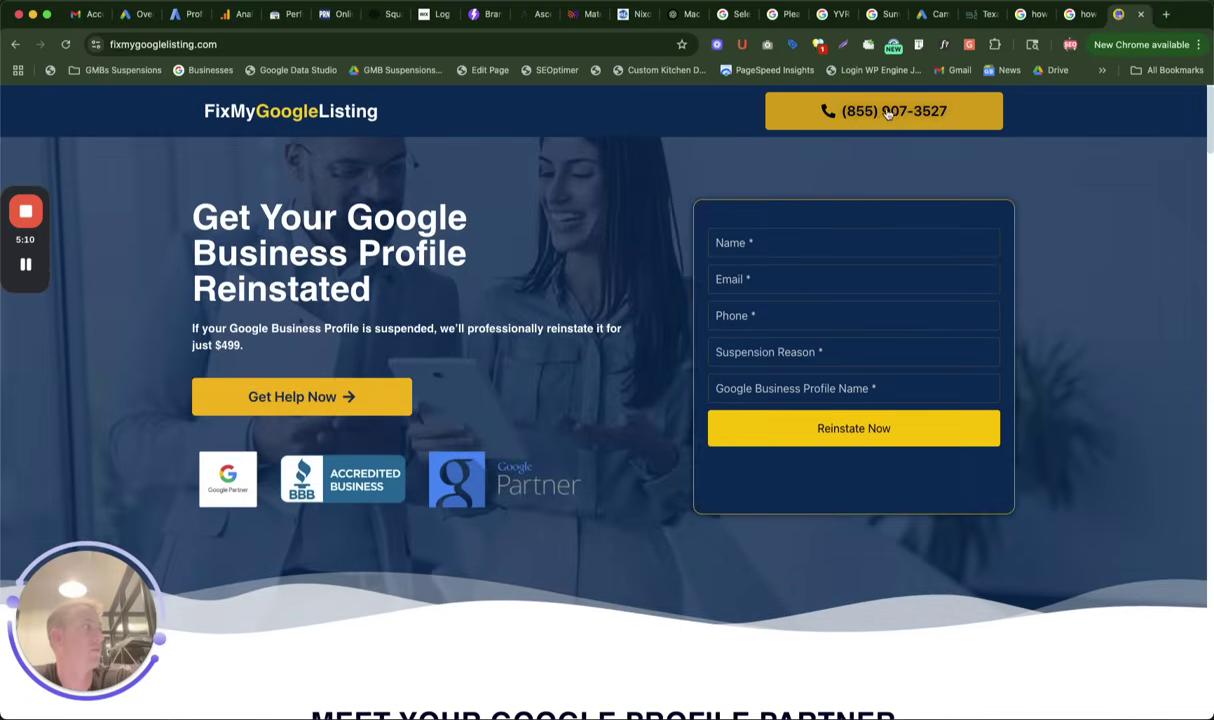
- Scroll through the reinstatement service page's sections and back up to the profile partner videos
{"action": "scroll", "coordinate": [621, 237], "scroll_direction": "down", "scroll_amount": 1}
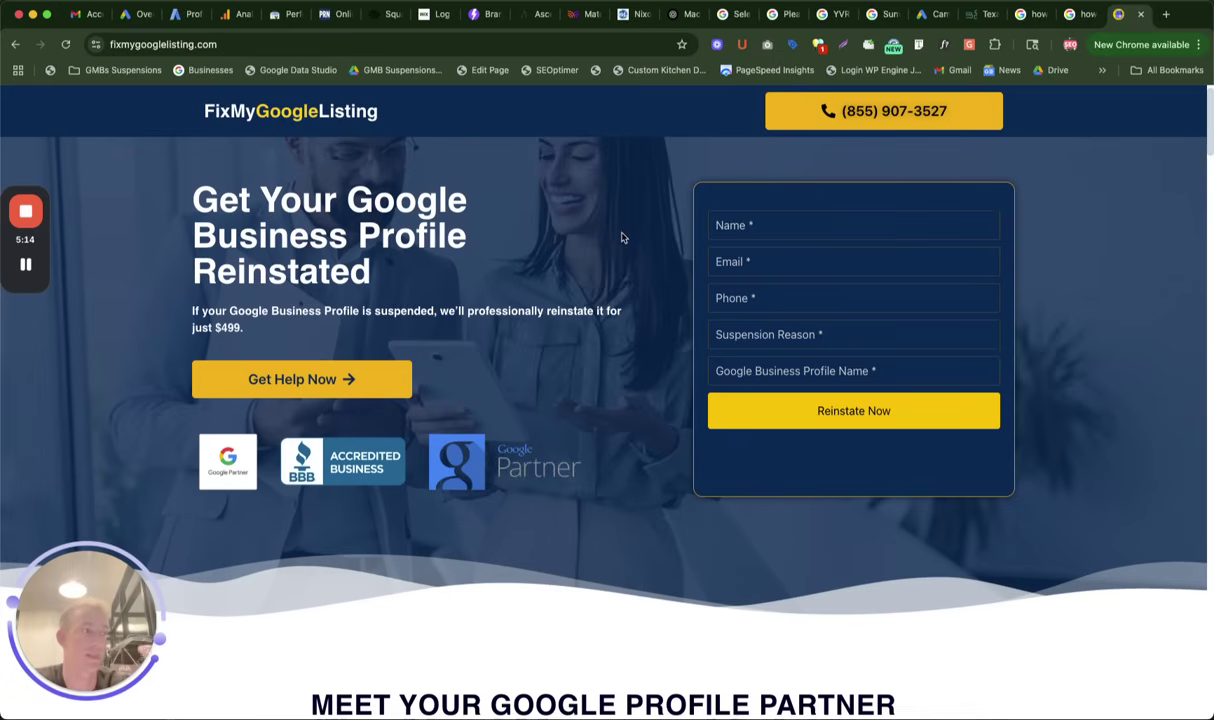
{"action": "scroll", "coordinate": [621, 237], "scroll_direction": "down", "scroll_amount": 6}
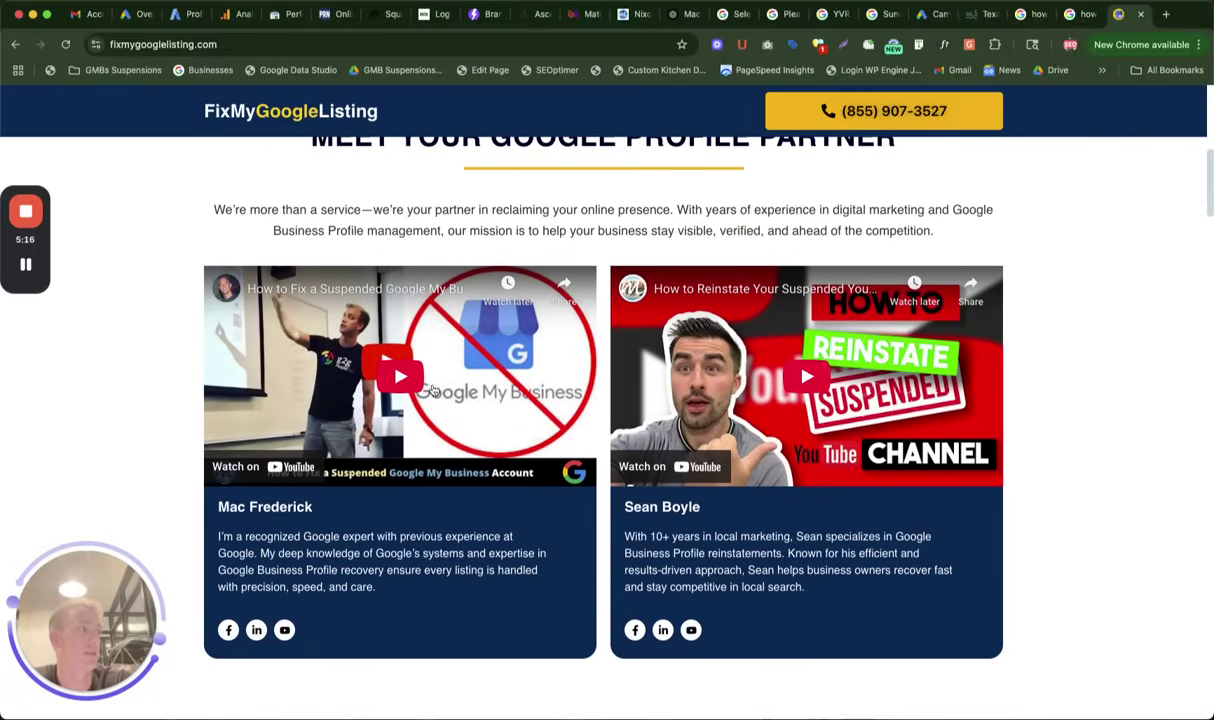
{"action": "scroll", "coordinate": [533, 325], "scroll_direction": "down", "scroll_amount": 1}
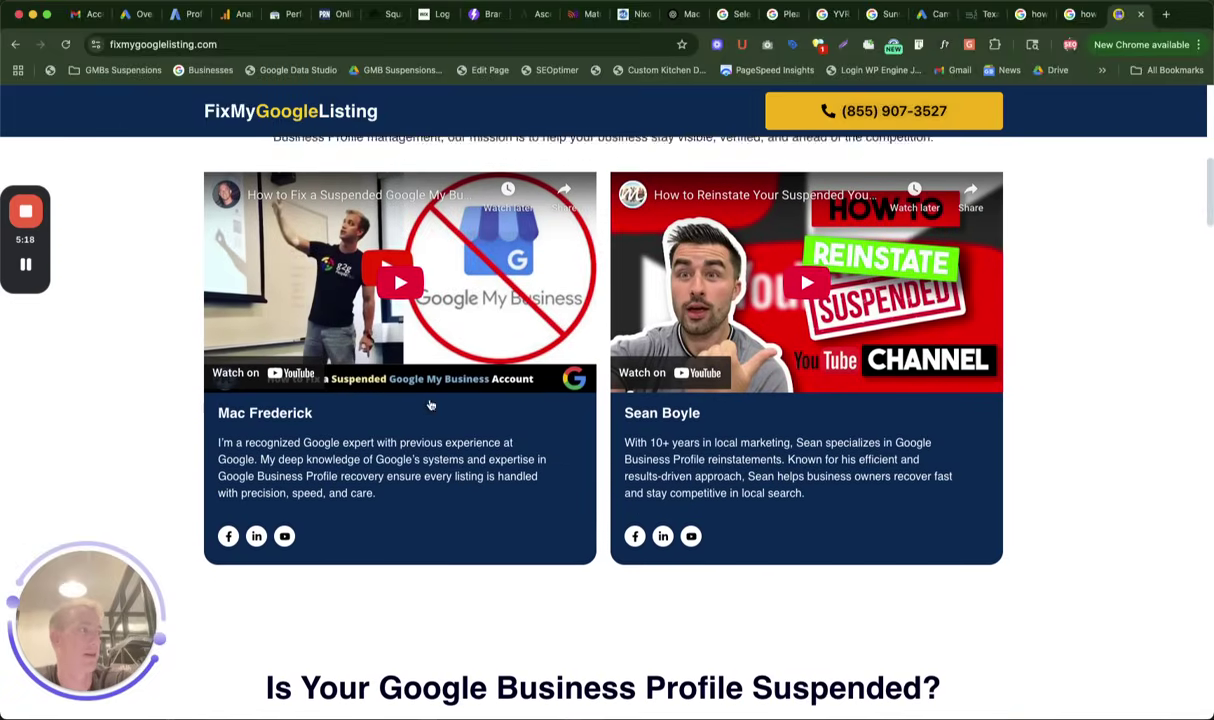
{"action": "scroll", "coordinate": [737, 355], "scroll_direction": "down", "scroll_amount": 4}
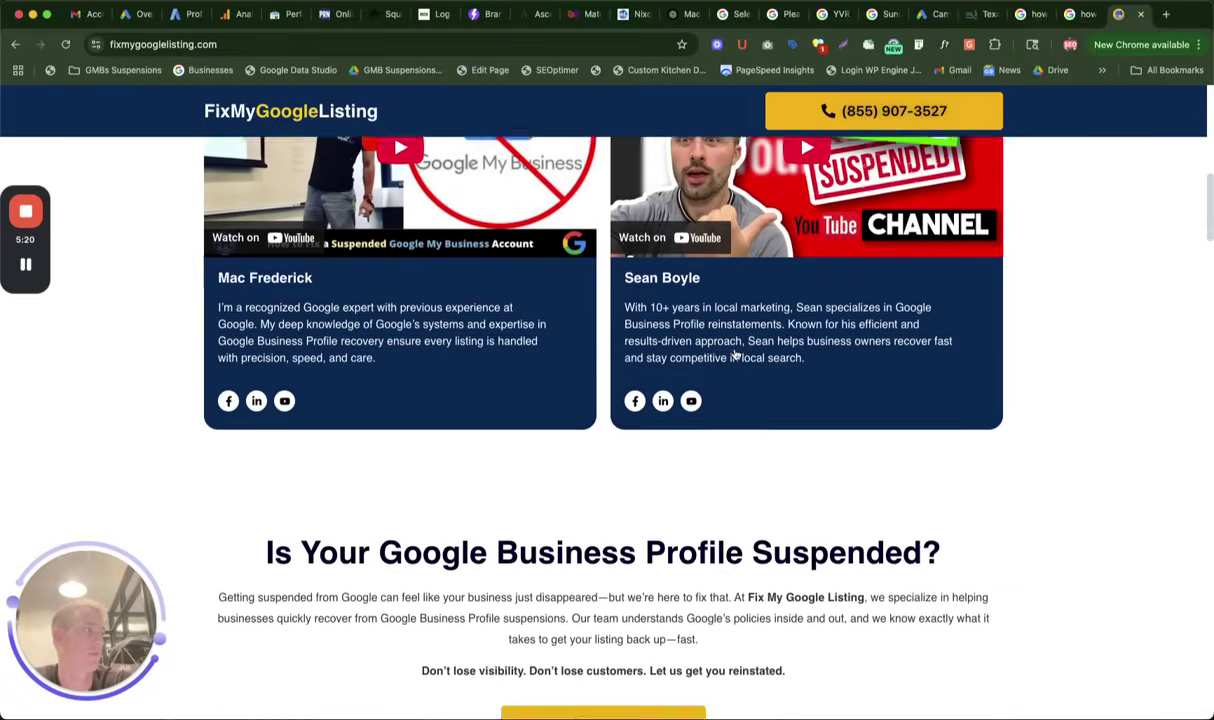
{"action": "scroll", "coordinate": [737, 355], "scroll_direction": "down", "scroll_amount": 13}
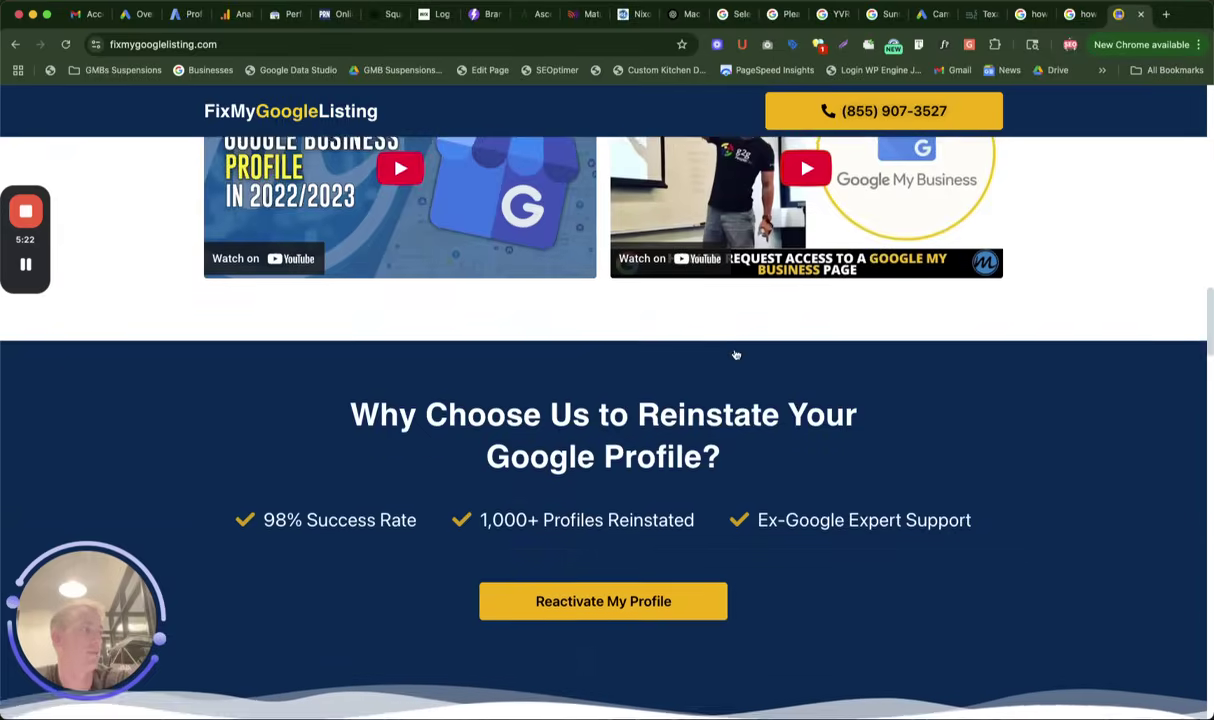
{"action": "scroll", "coordinate": [736, 355], "scroll_direction": "down", "scroll_amount": 8}
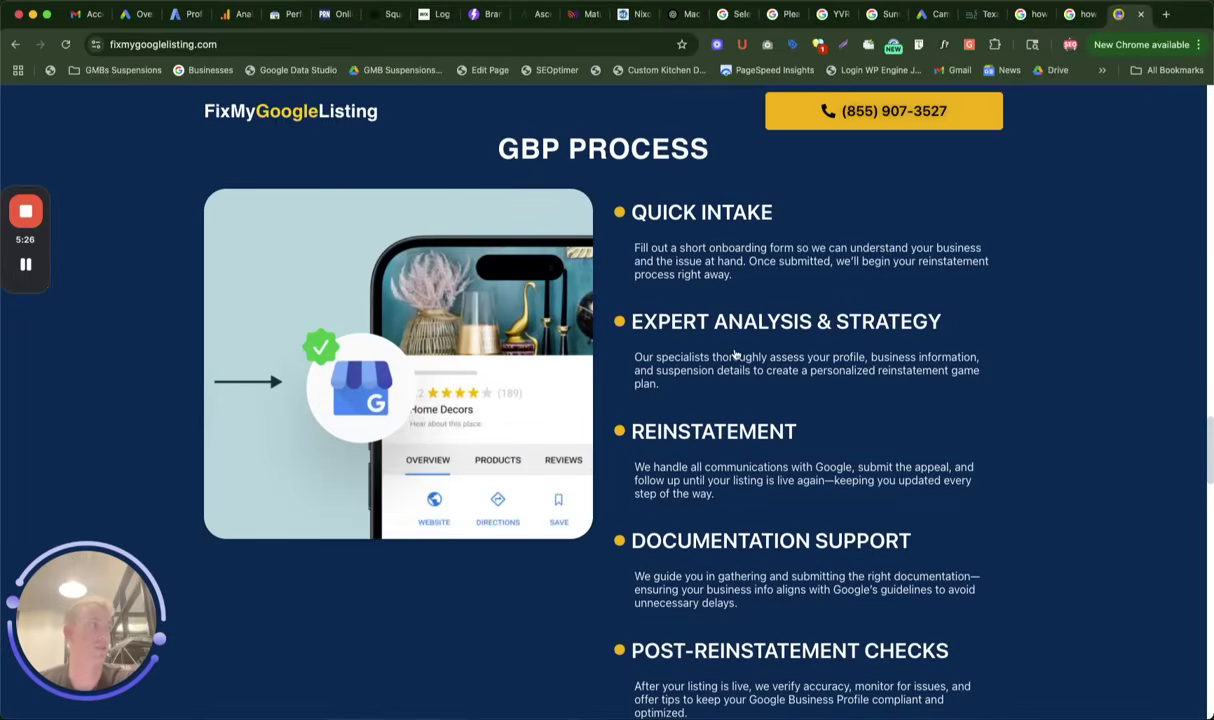
{"action": "scroll", "coordinate": [736, 355], "scroll_direction": "up", "scroll_amount": 20}
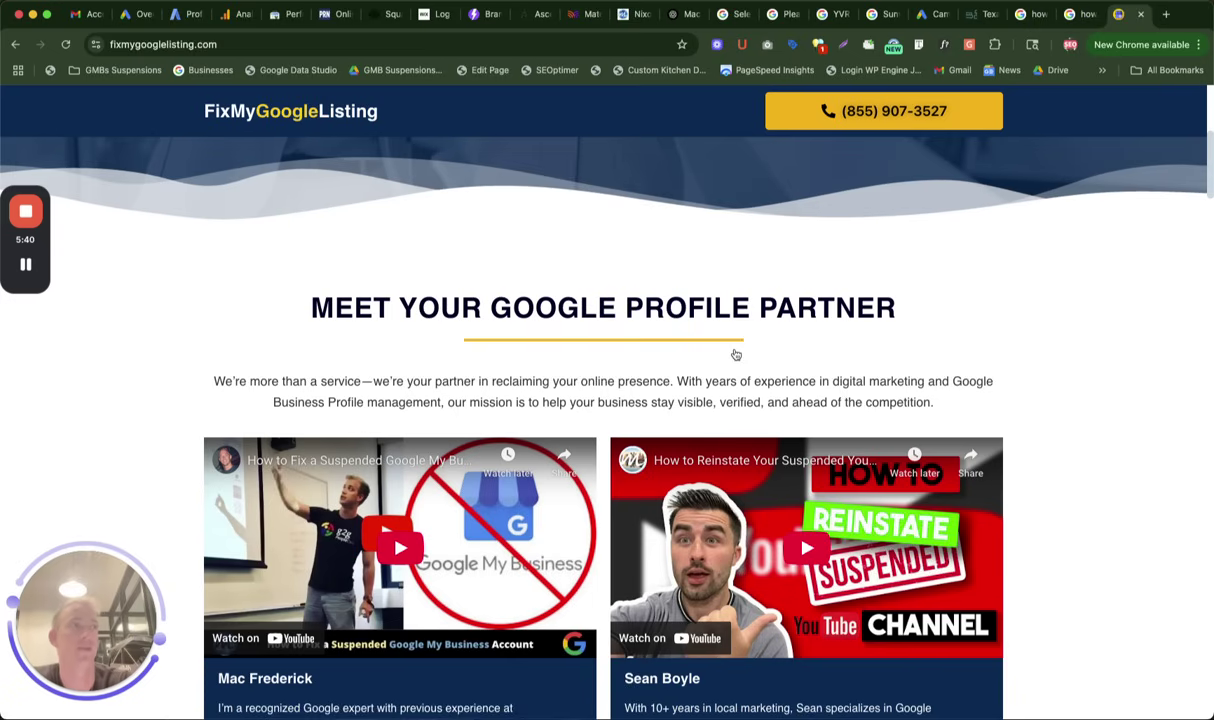
{"action": "scroll", "coordinate": [599, 272], "scroll_direction": "up", "scroll_amount": 5}
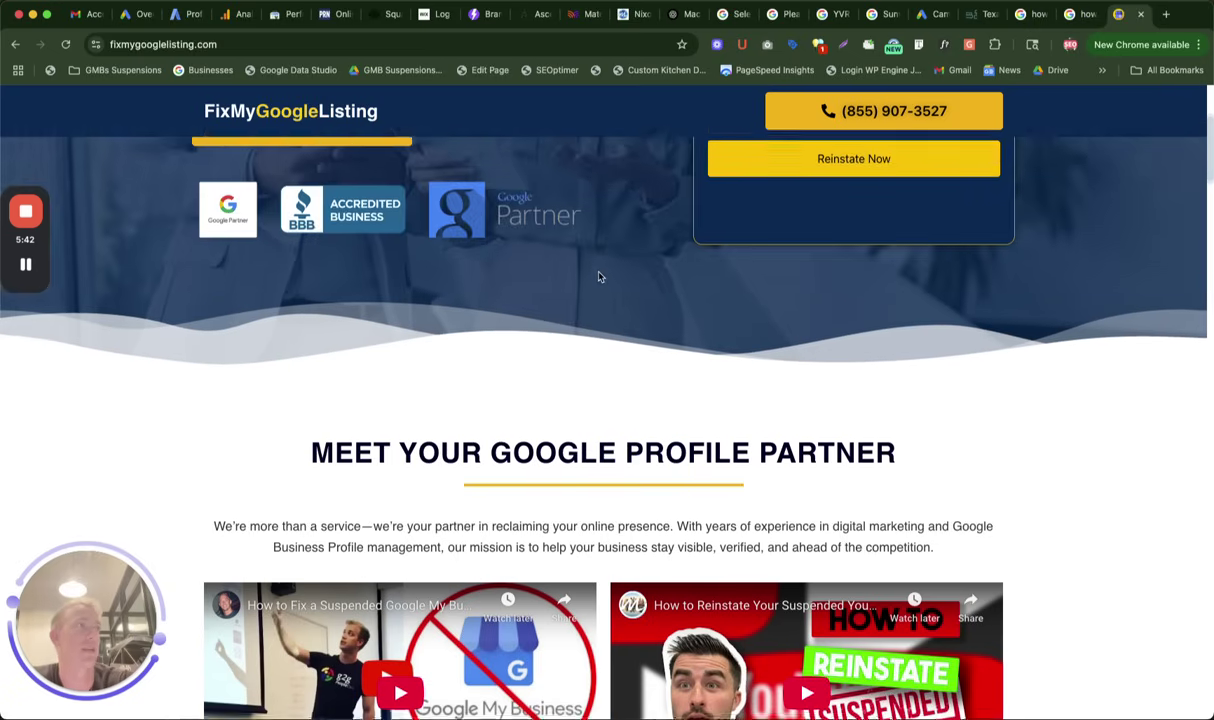